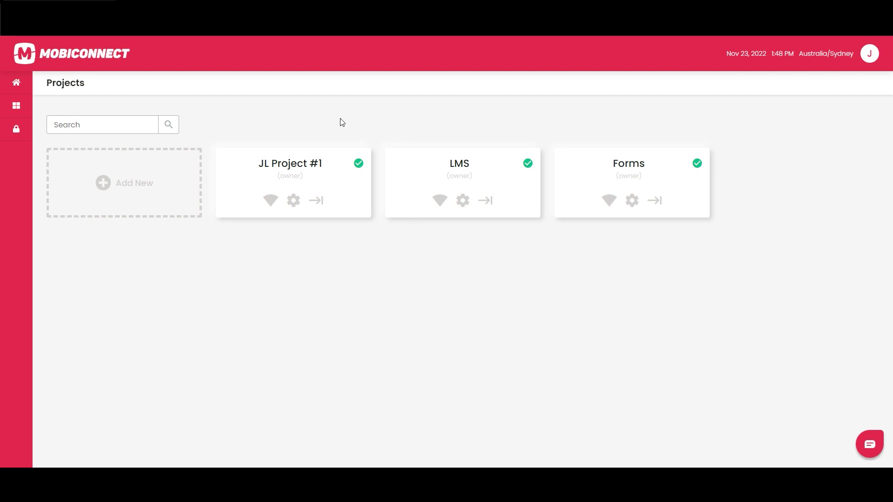
Enter JL Project #1 and open its Settings page from the J account menu.
click(316, 201)
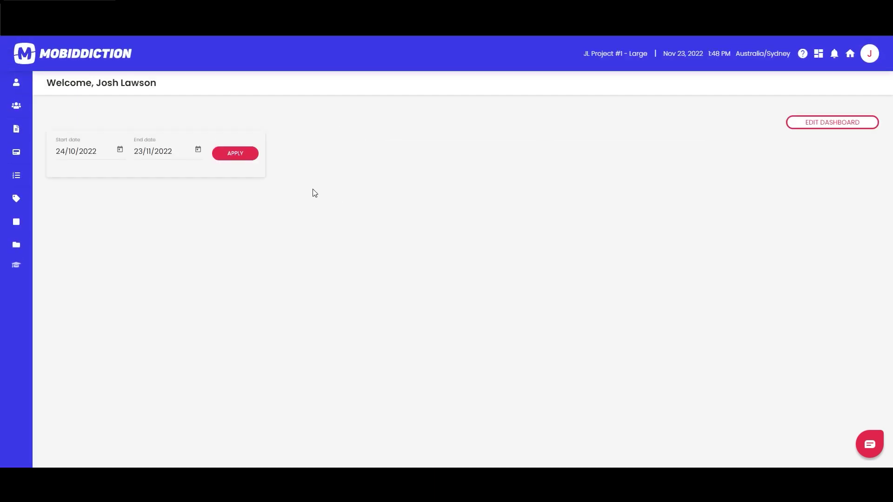
mouse_move(42, 93)
click(869, 53)
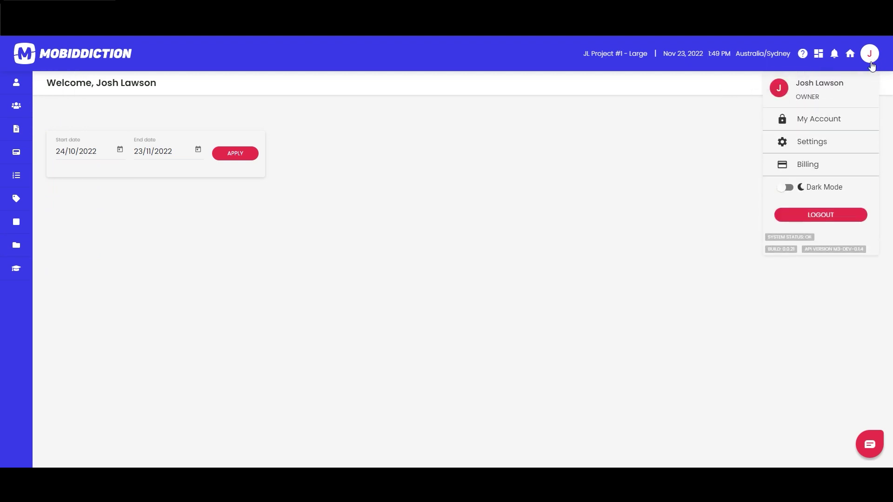
click(826, 147)
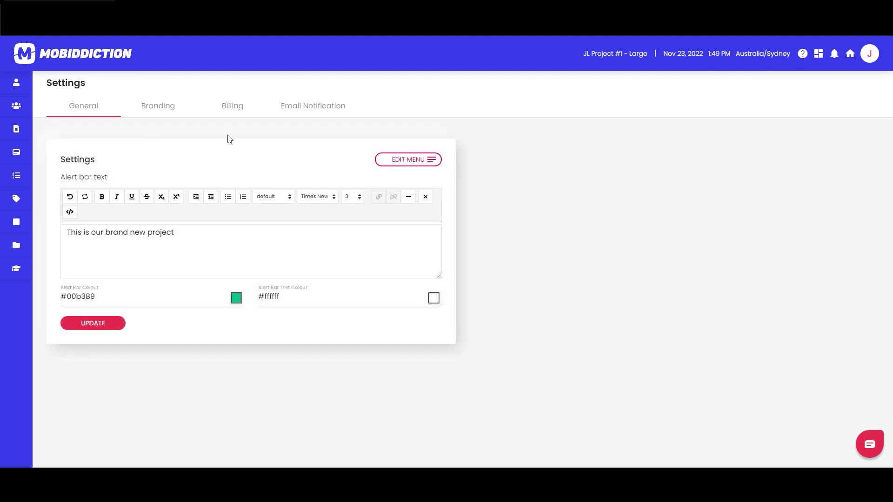
Add User Docs from Features to the OWNER menu above Courses and save the menu.
click(413, 160)
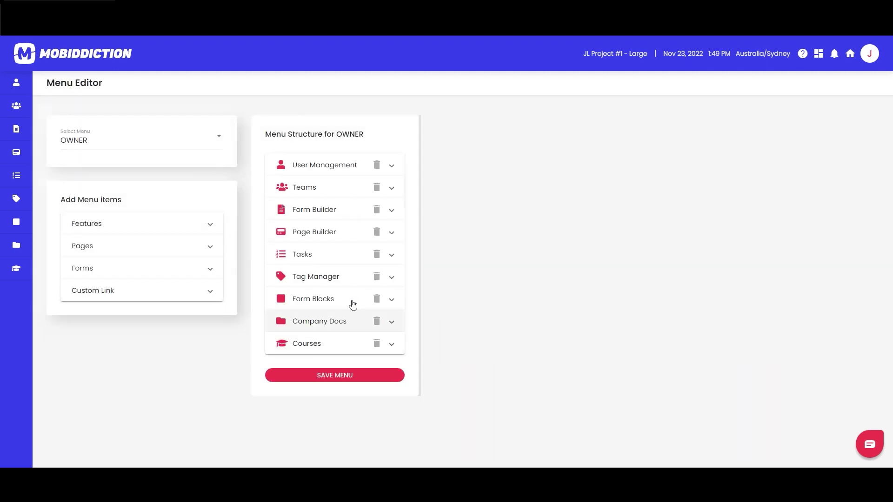
click(121, 225)
scroll(137, 320, down, 5)
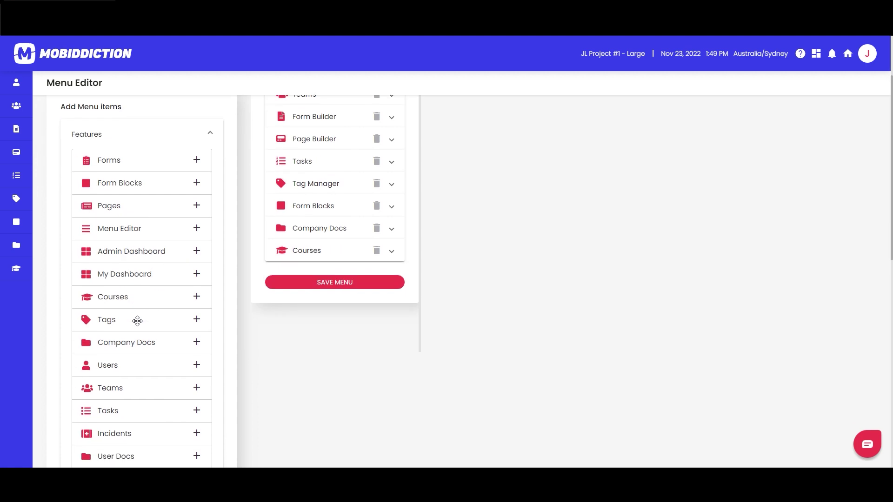
click(197, 299)
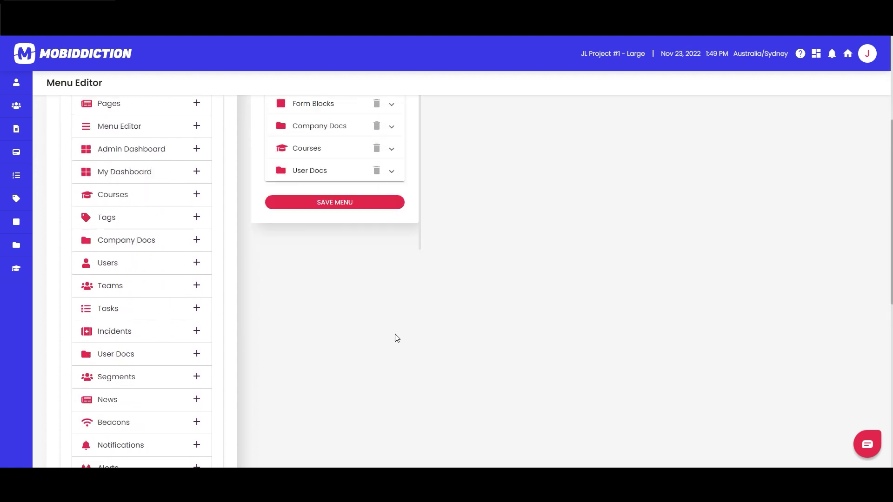
scroll(260, 291, up, 4)
drag(302, 303, 320, 282)
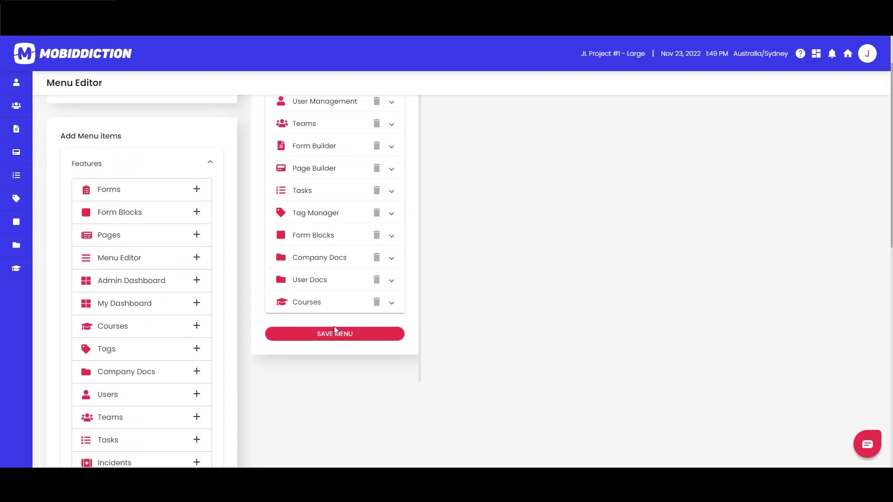
click(337, 333)
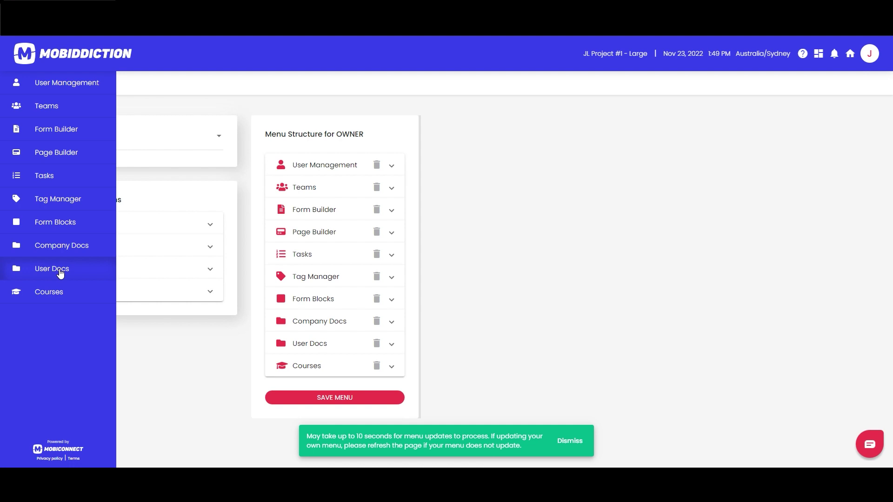
Visit User Docs, dismiss the menu notice, then open Company Docs and toggle Show Filters.
click(69, 271)
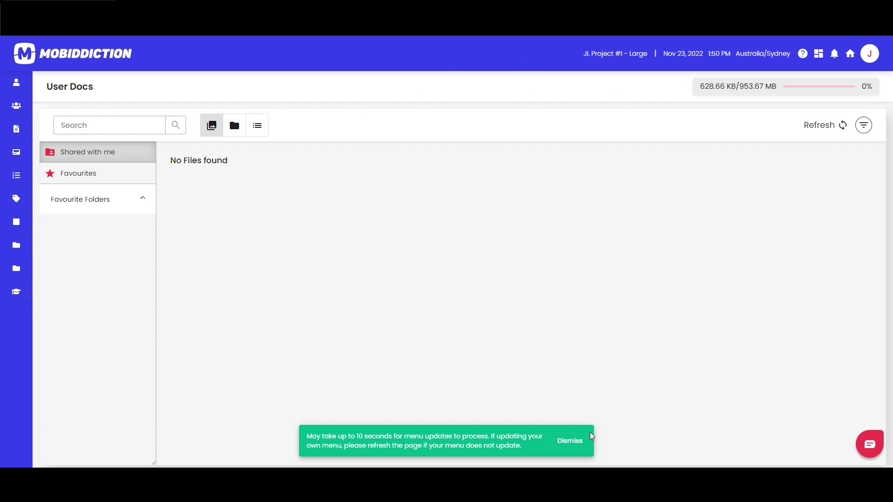
click(579, 439)
click(70, 246)
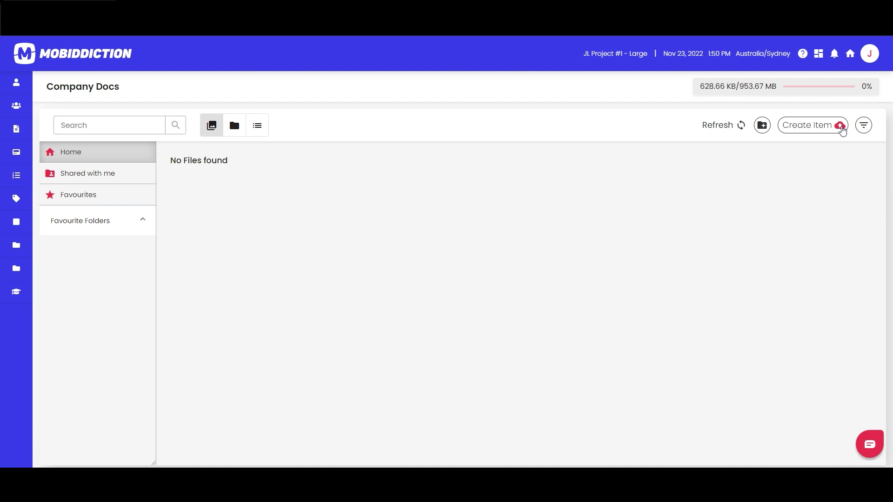
click(865, 126)
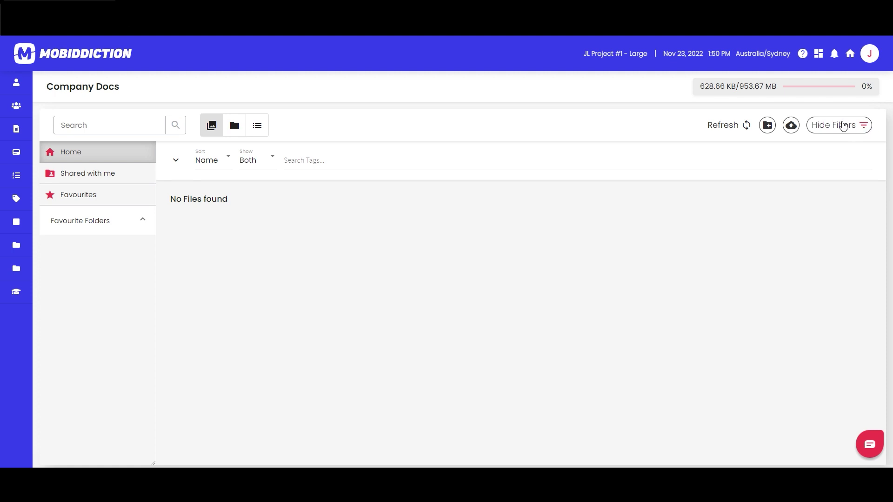
click(853, 126)
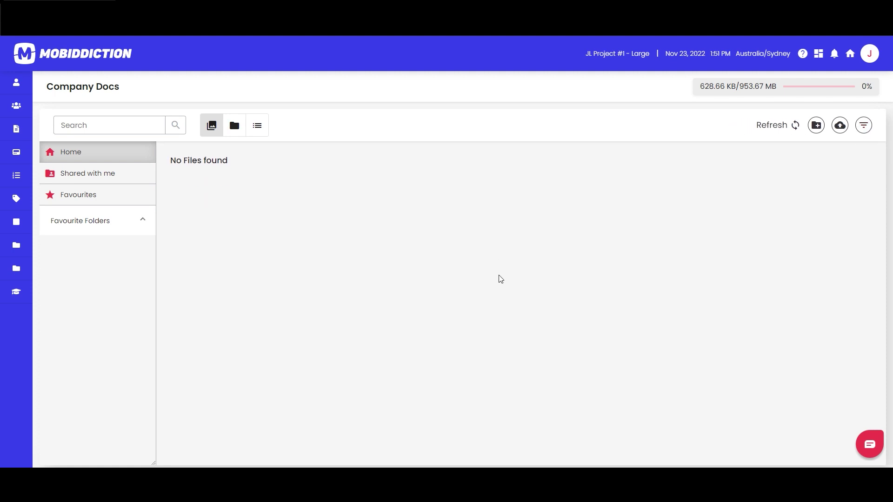
Create a new folder named 'Pictures' in Company Docs.
click(816, 125)
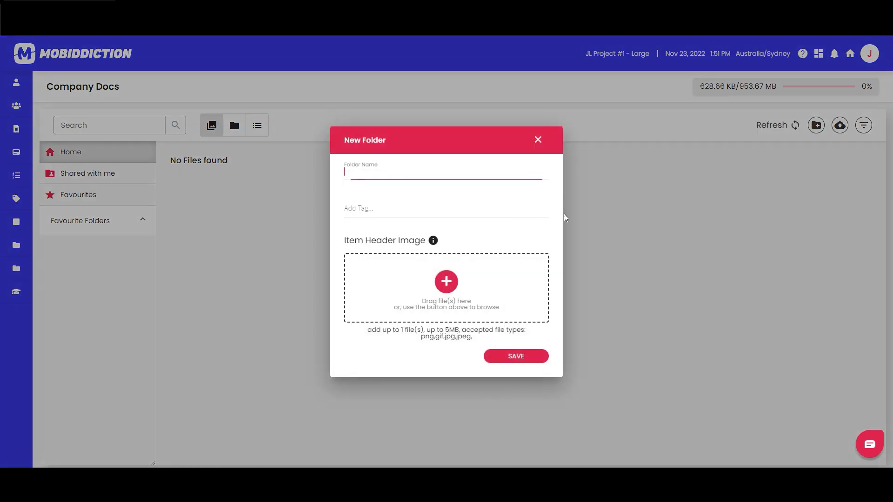
text(Pictures)
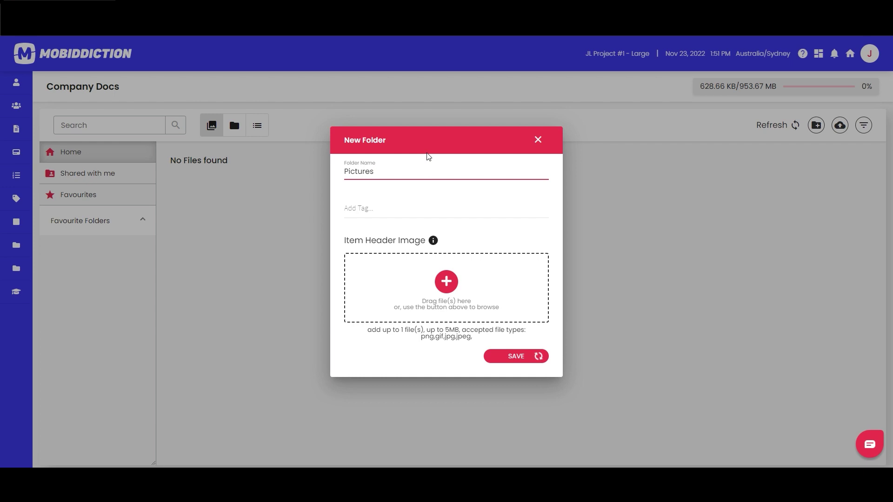
key(Return)
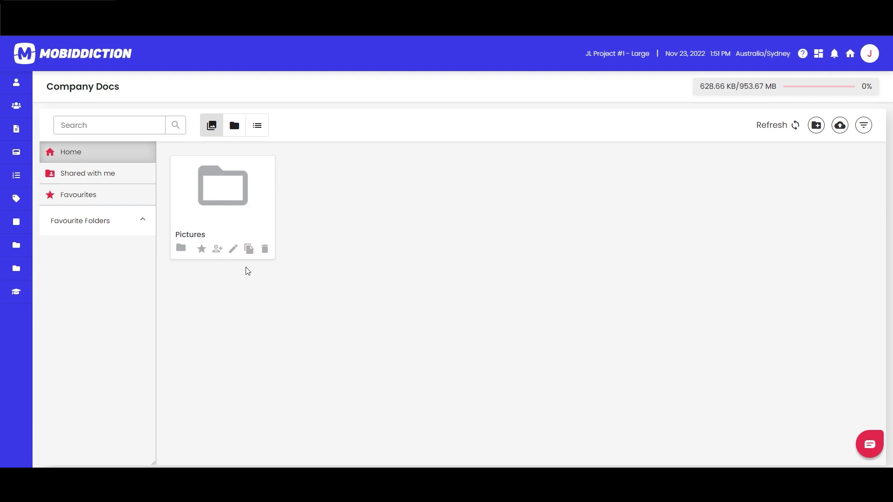
Upload the laptop photo as the Pictures folder's Item Header Image and update the folder.
click(233, 249)
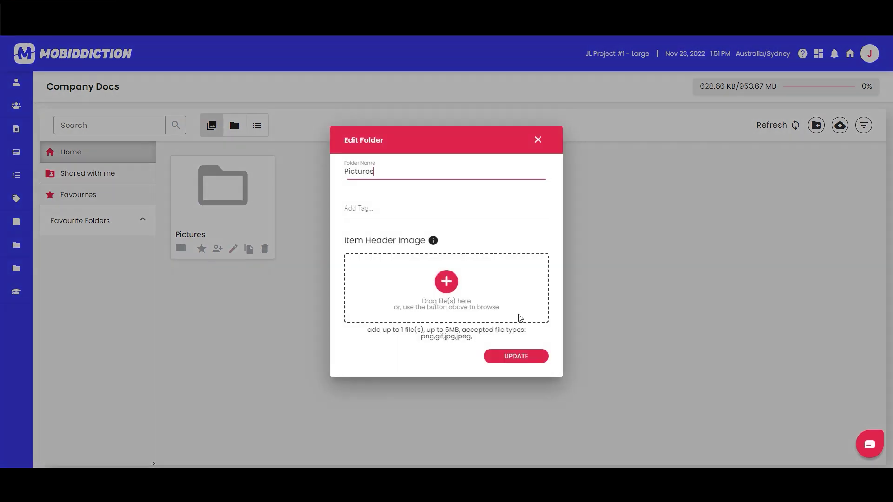
click(458, 292)
double_click(49, 84)
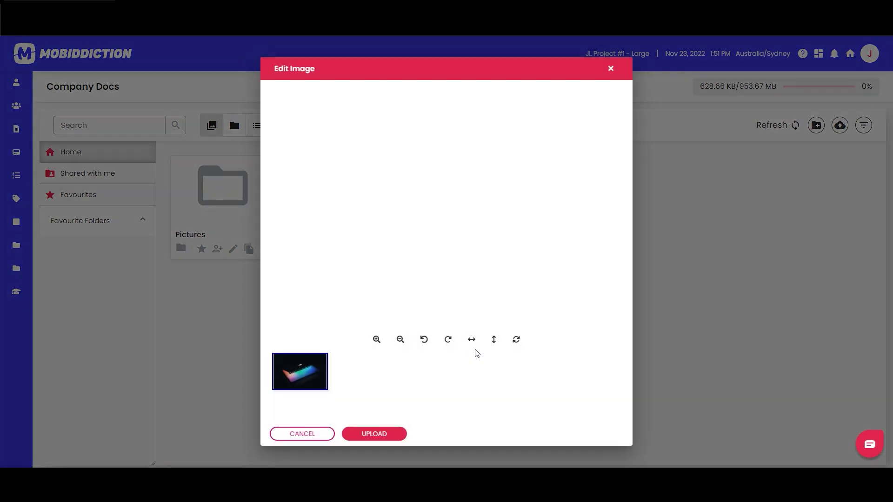
click(401, 435)
click(542, 362)
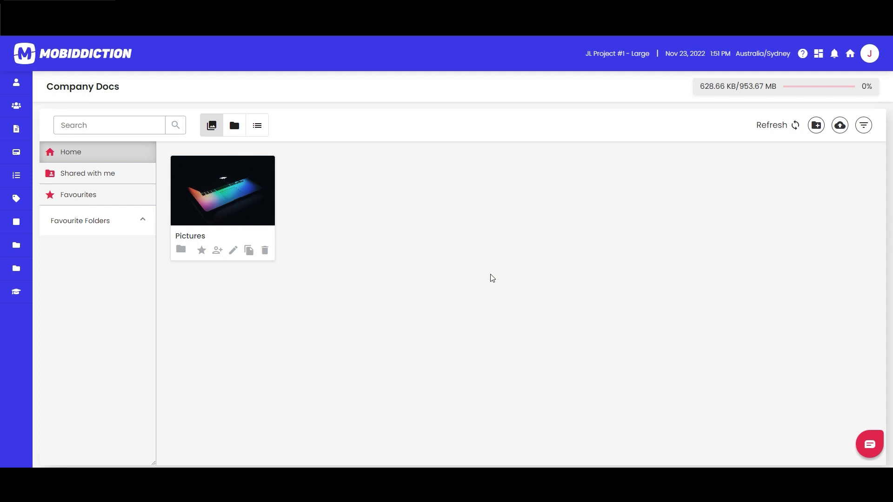
Switch Company Docs to Folder View, then back to Gallery View.
click(234, 125)
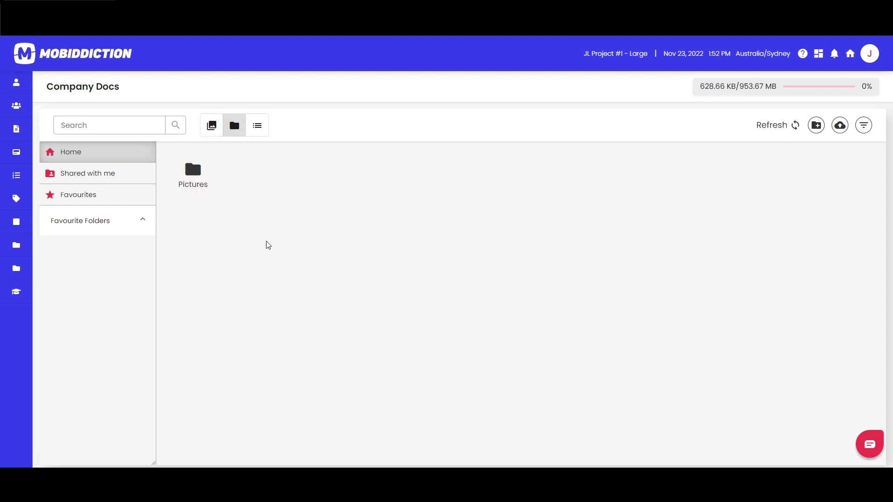
click(213, 128)
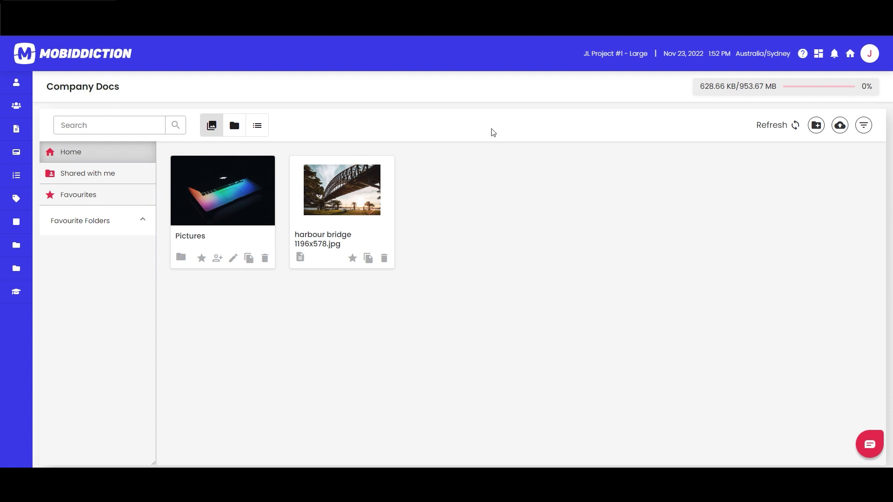
Open Pictures, return to Home, and star the Pictures folder as a favourite.
click(231, 204)
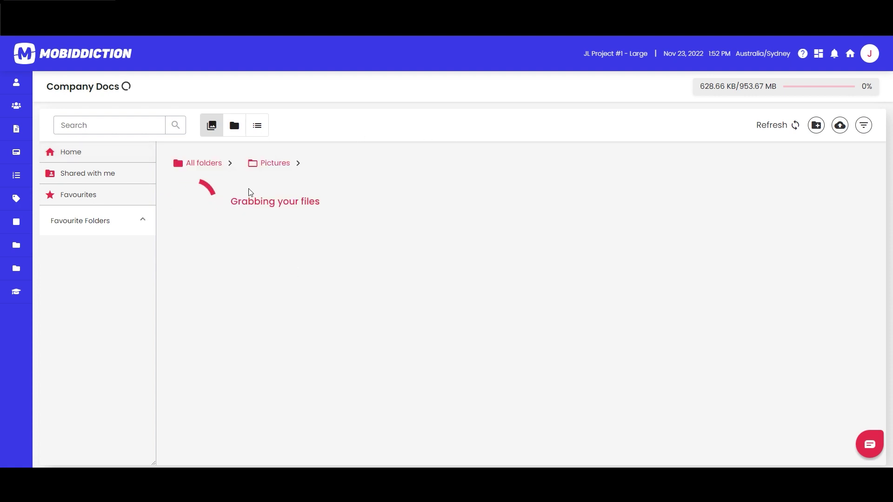
click(292, 162)
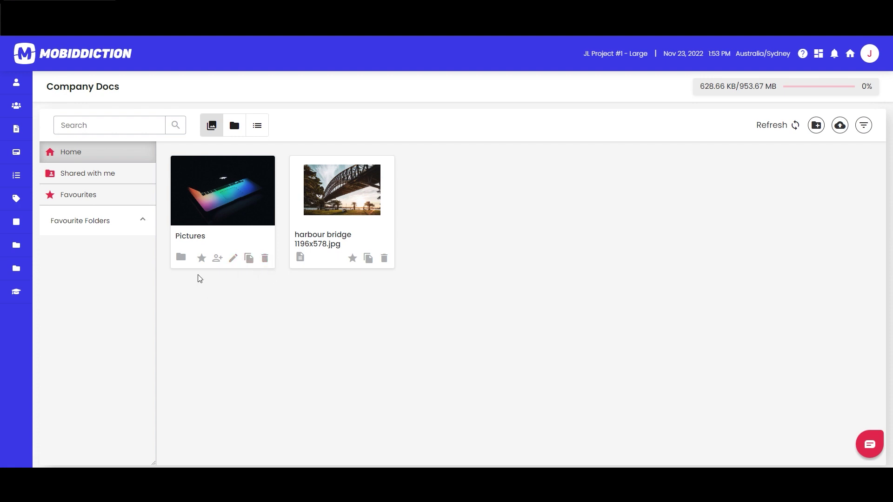
click(201, 259)
Filter to favourites, open the Pictures folder's Share dialog, and close it without sharing.
click(83, 194)
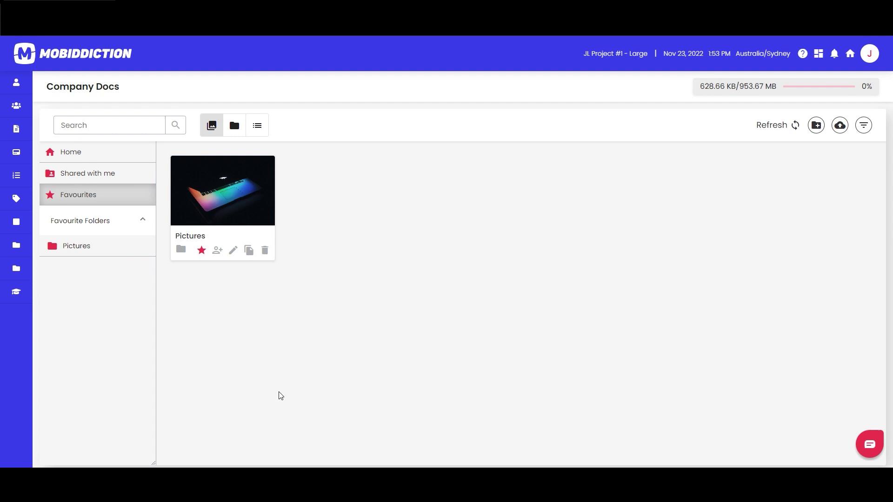
click(219, 224)
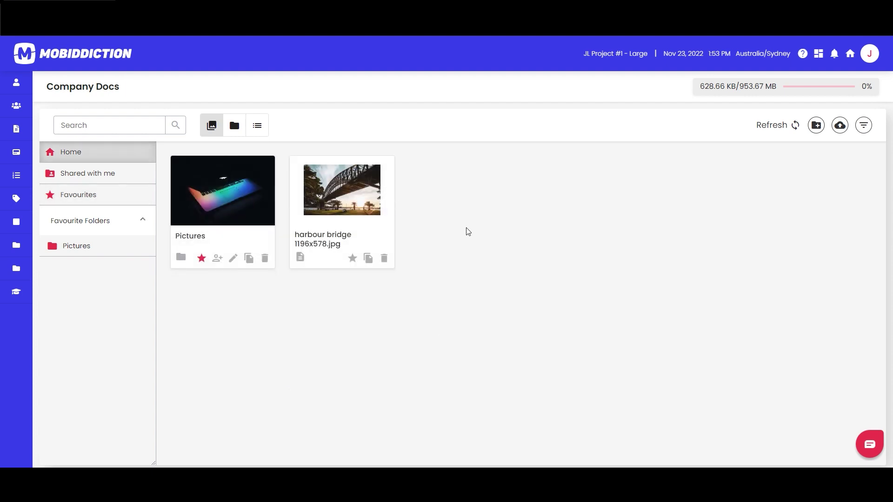
click(217, 258)
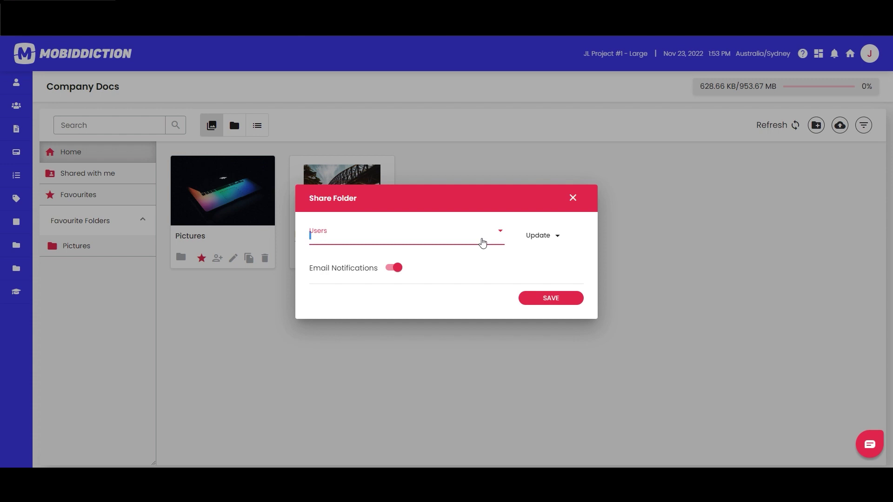
click(574, 199)
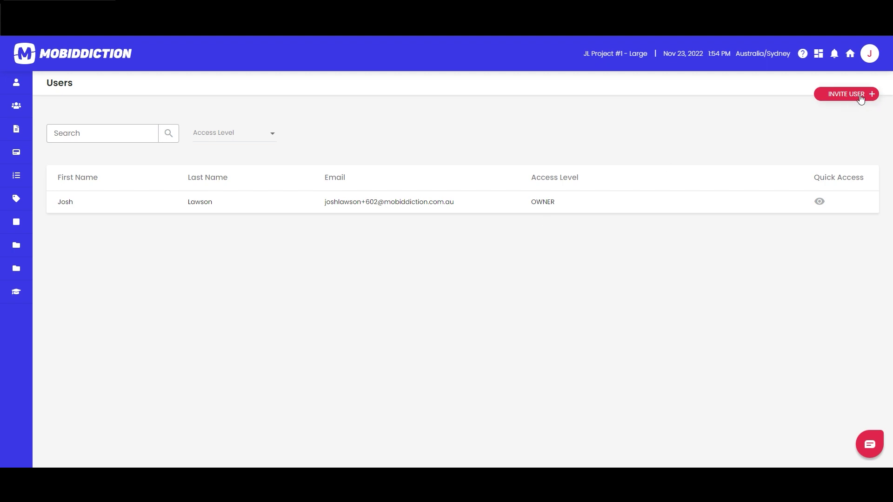
Invite a new user by entering their e-mail address with USER access level.
click(860, 95)
click(180, 169)
key(Down)
key(Return)
key(Tab)
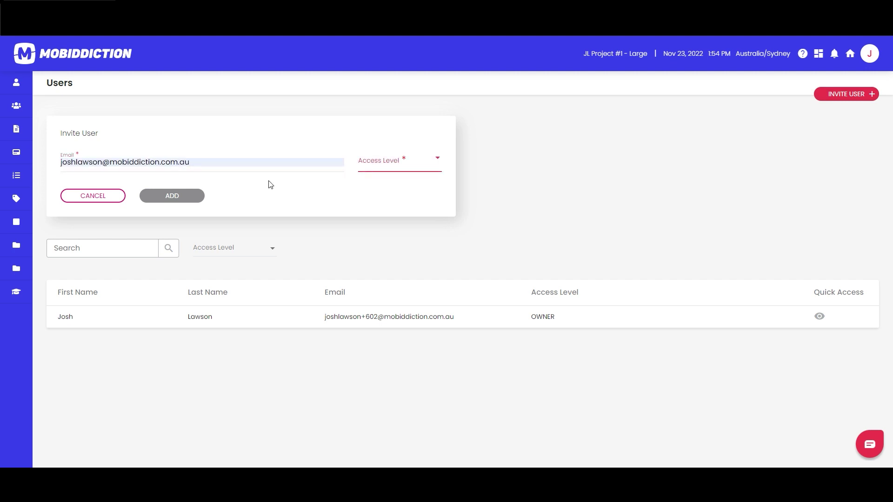
click(102, 164)
text(+700)
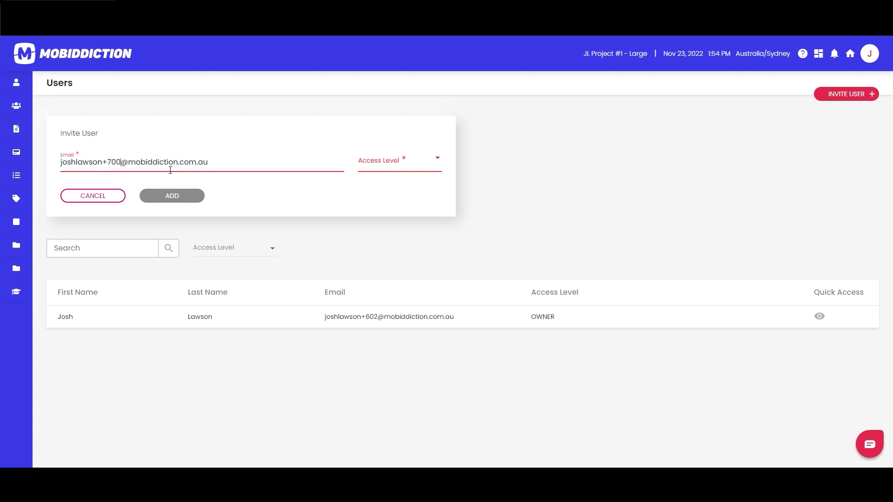
click(429, 167)
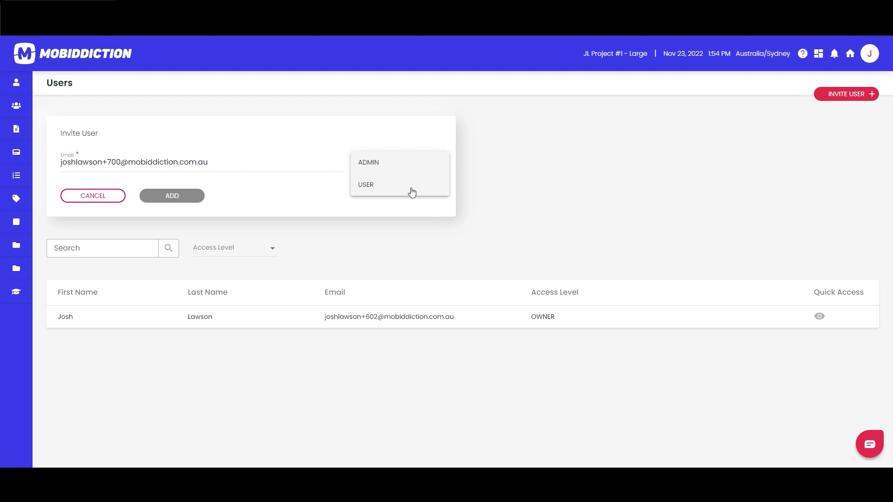
click(387, 186)
click(199, 193)
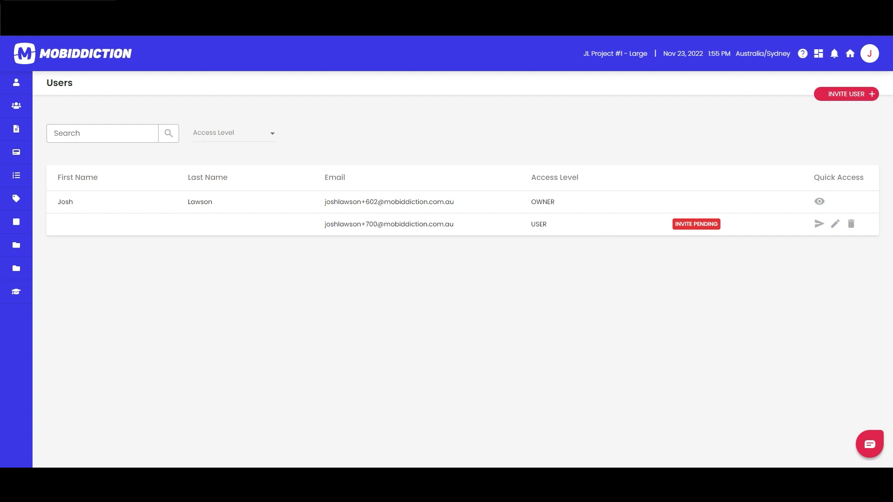
Reload the Users list, then open the Pictures folder's Share dialog and its Users dropdown.
key(F5)
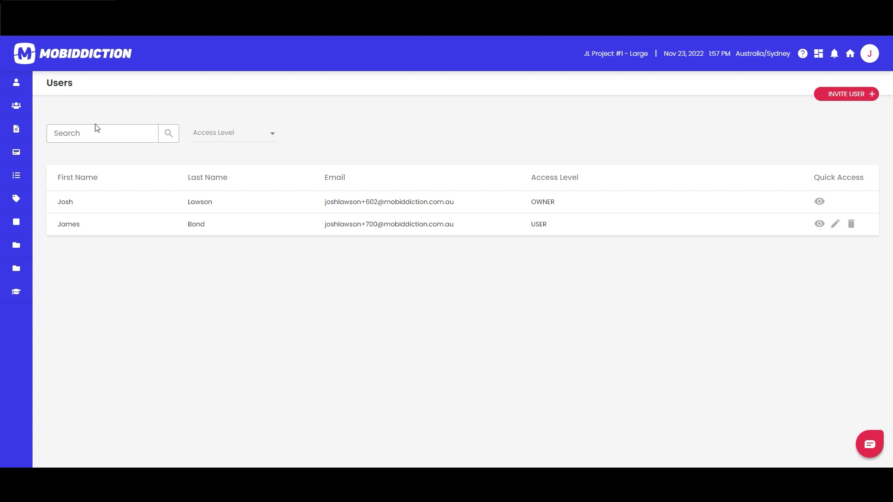
mouse_move(41, 232)
click(65, 246)
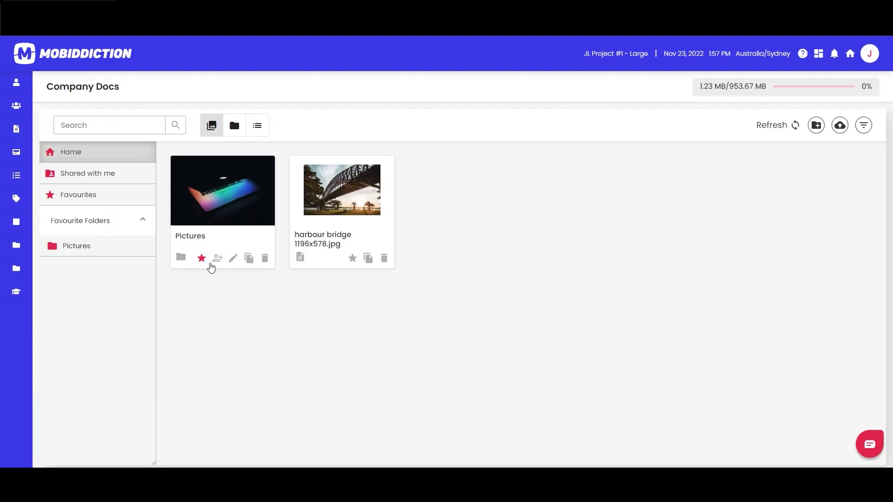
click(217, 259)
click(500, 236)
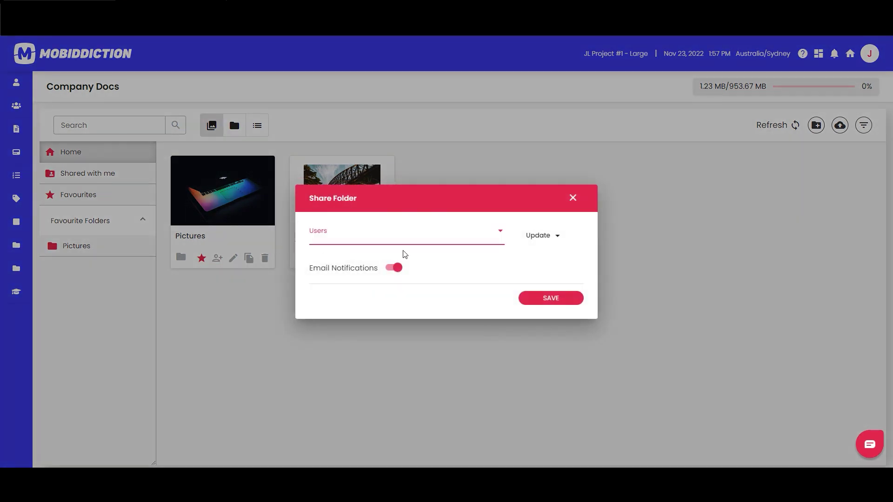
Share the Pictures folder with the invited user at Update permission and save it.
click(302, 235)
click(541, 304)
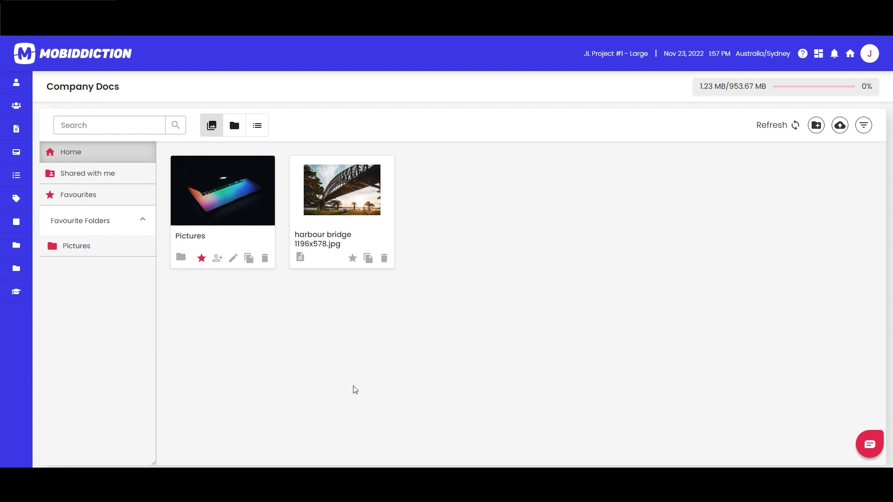
Open User Management and check that the invited user has USER access alongside the owner.
mouse_move(32, 125)
click(43, 84)
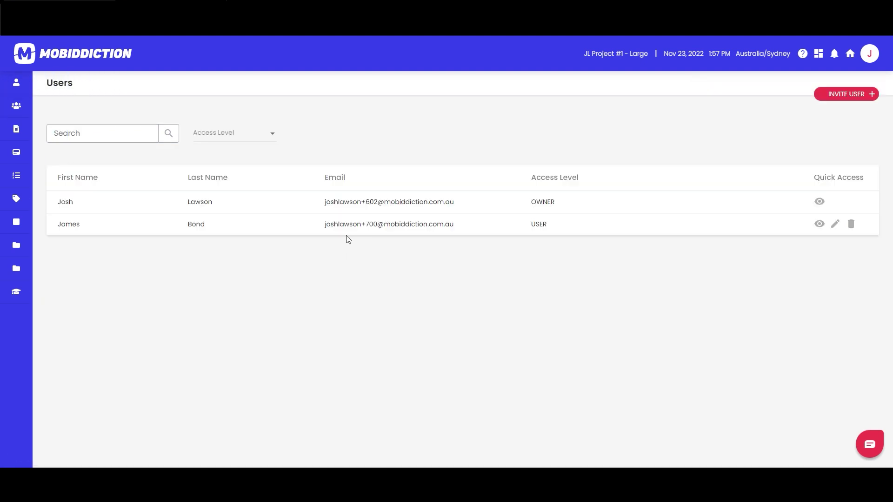
double_click(541, 228)
click(315, 324)
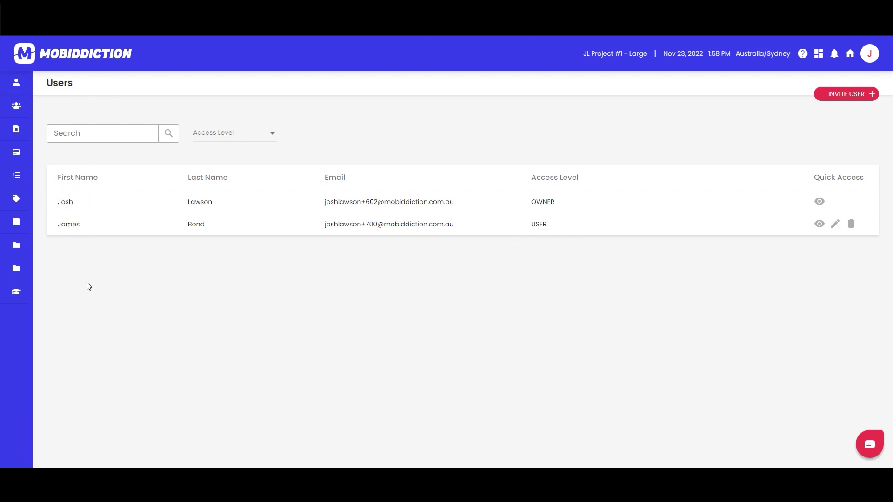
mouse_move(38, 294)
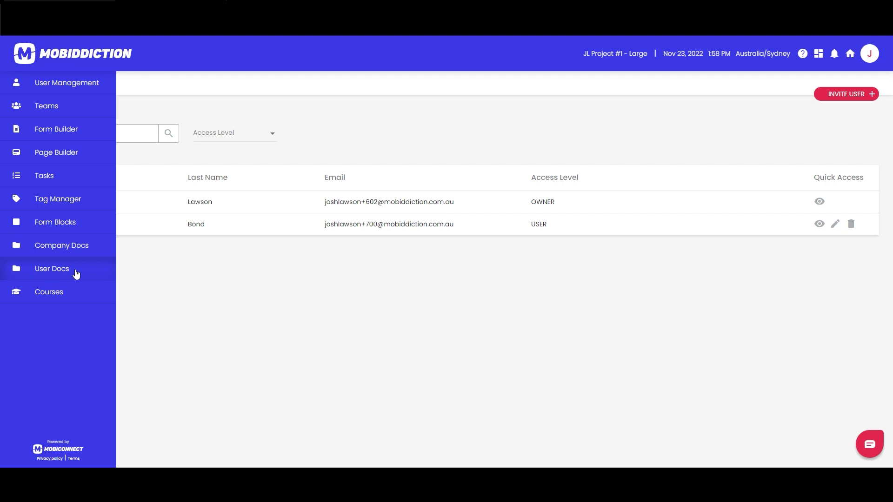
Look through Company Docs and User Docs, then open Settings from the avatar menu.
click(66, 249)
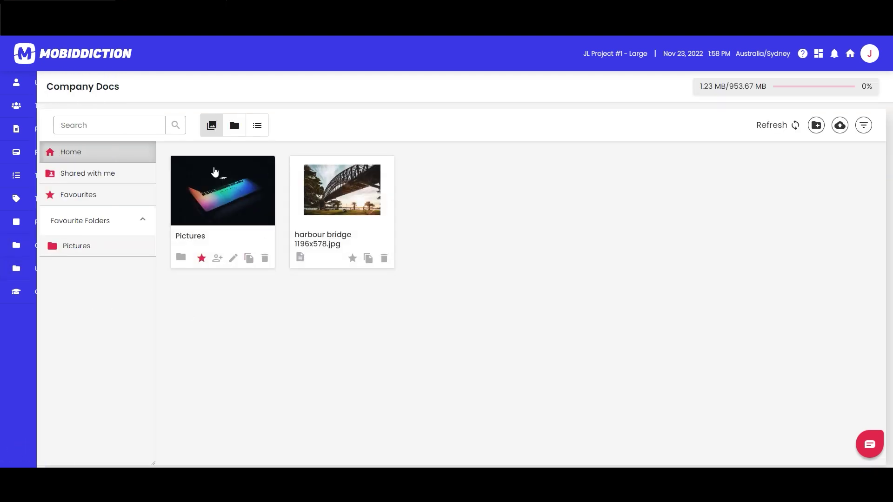
mouse_move(38, 272)
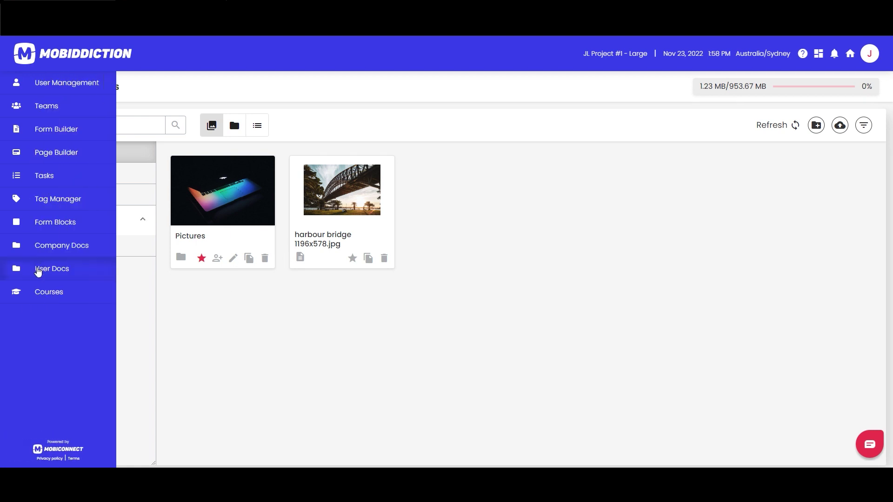
click(42, 272)
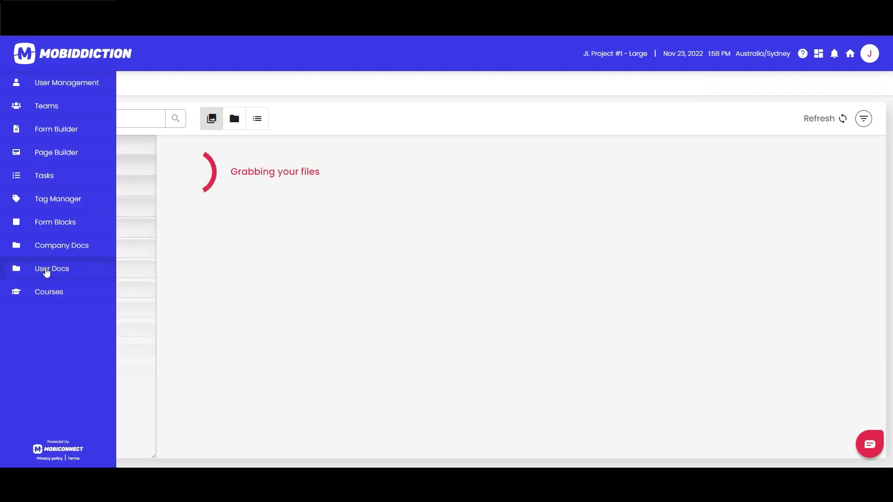
click(70, 257)
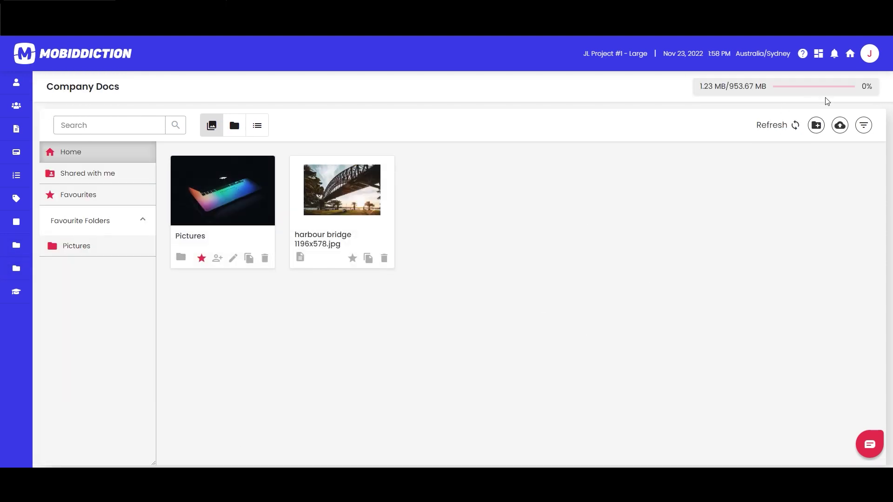
click(869, 55)
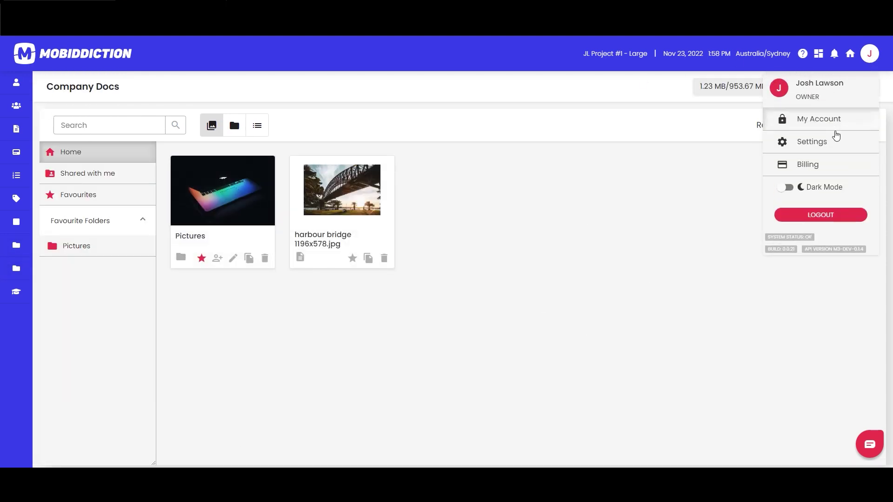
click(824, 142)
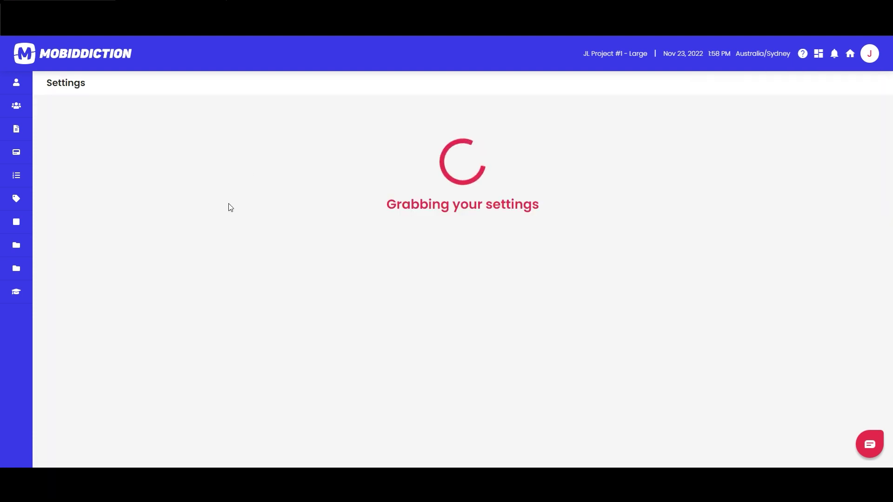
In the Menu Editor, add the User Docs feature to the USER menu and save the menu.
click(410, 158)
click(133, 145)
click(84, 165)
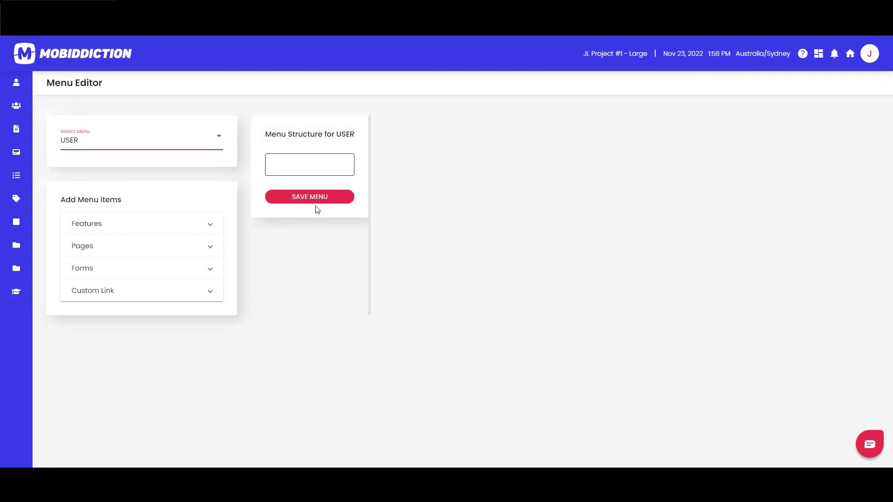
click(153, 226)
scroll(158, 315, down, 5)
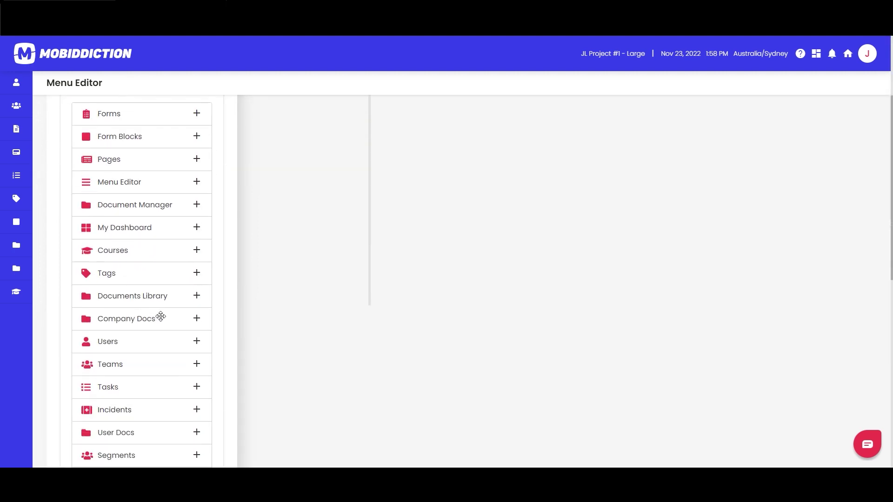
click(197, 341)
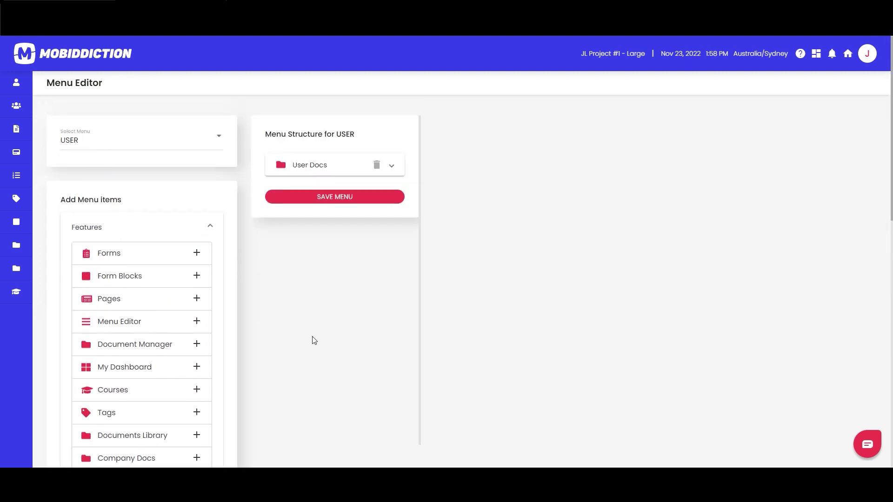
click(337, 196)
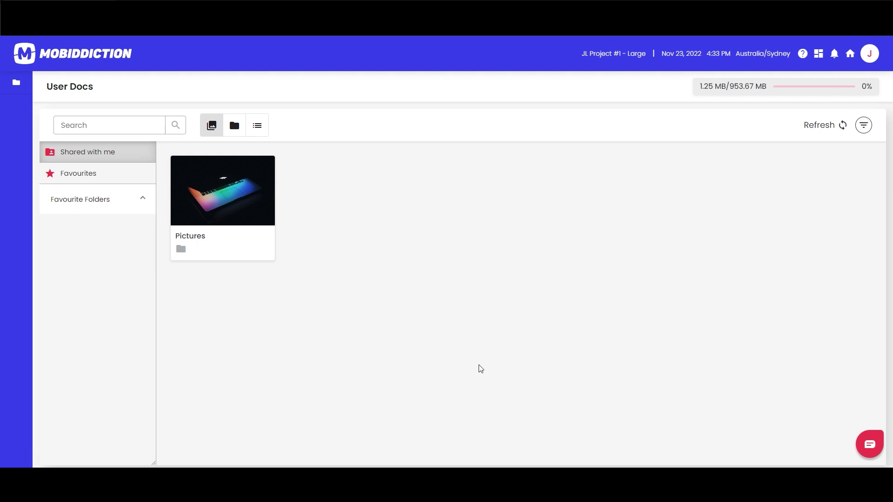
Open the shared Pictures folder, preview the Form 1 item, then close the preview.
click(249, 213)
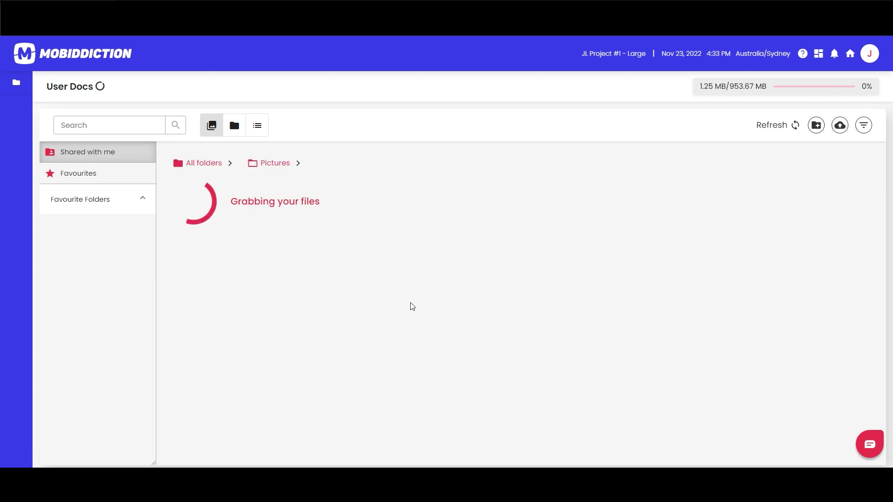
click(268, 278)
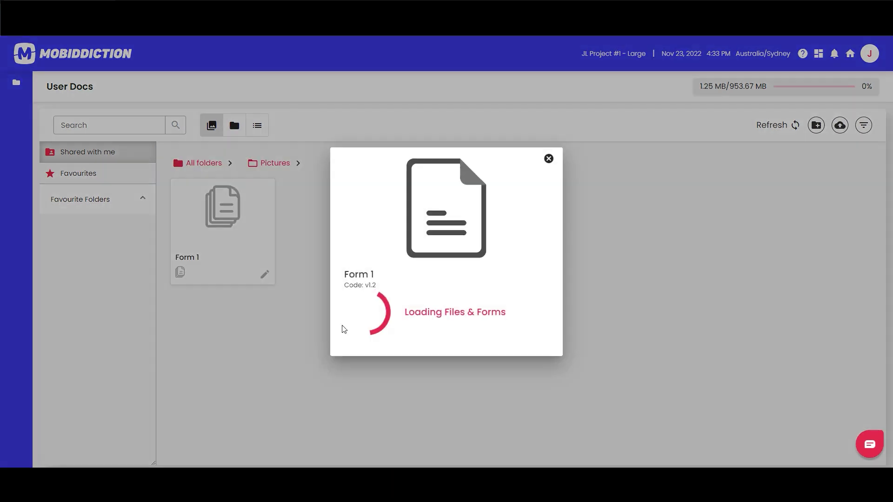
click(259, 351)
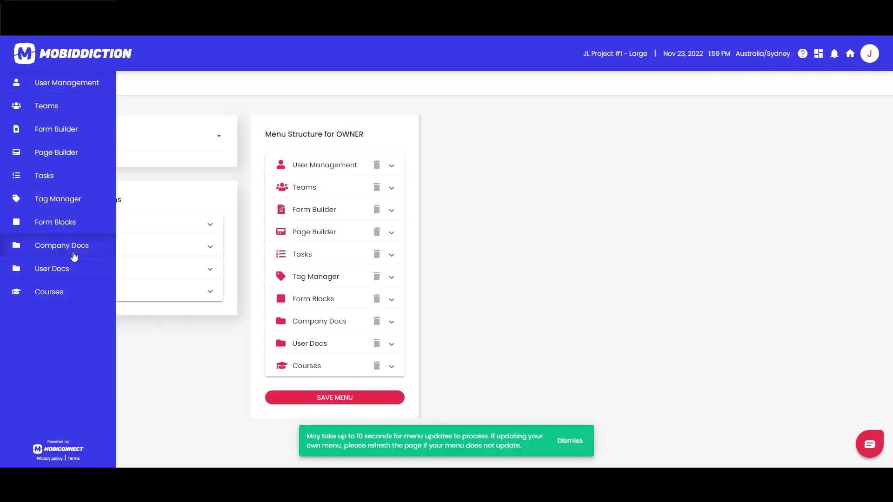
Return to Company Docs, dismiss the menu-update notice, and open the Pictures folder.
click(74, 247)
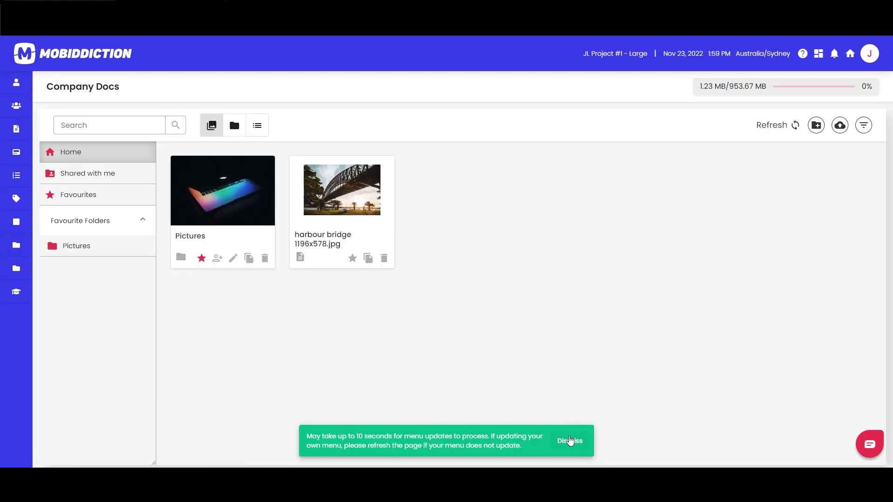
click(579, 434)
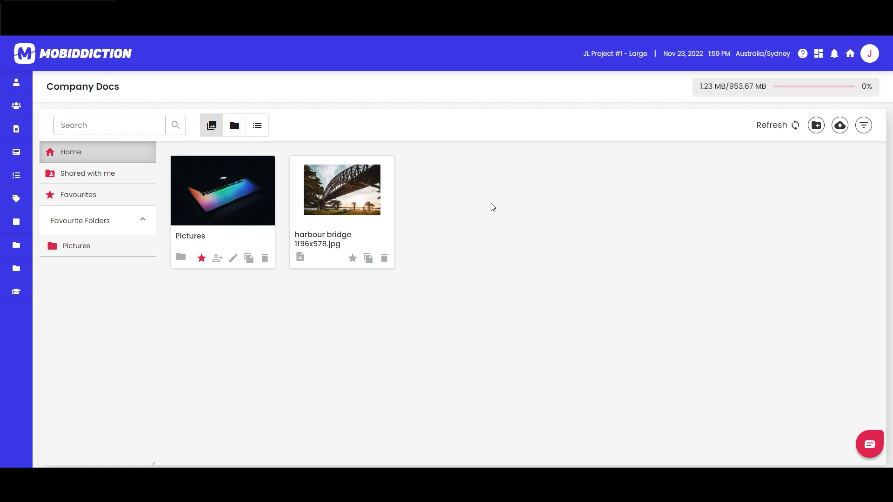
click(226, 197)
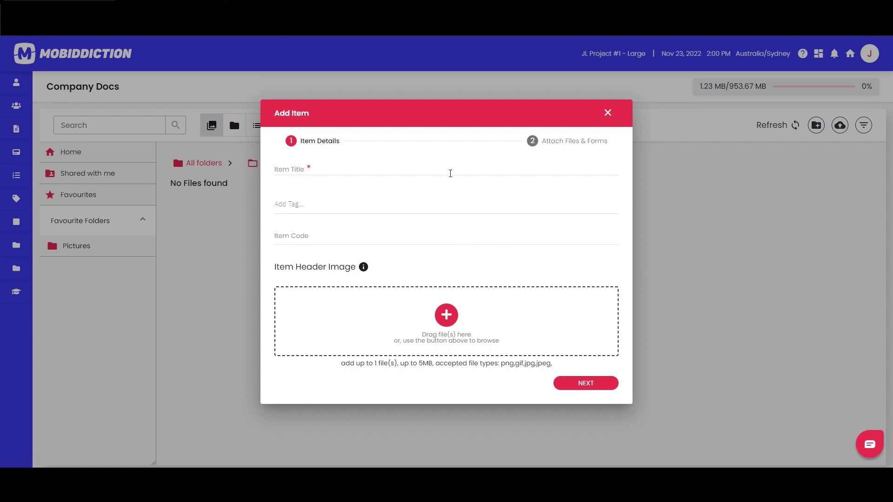
Give the new item title 'Form 1' and item code 'v1.2', then proceed to attachments.
click(333, 172)
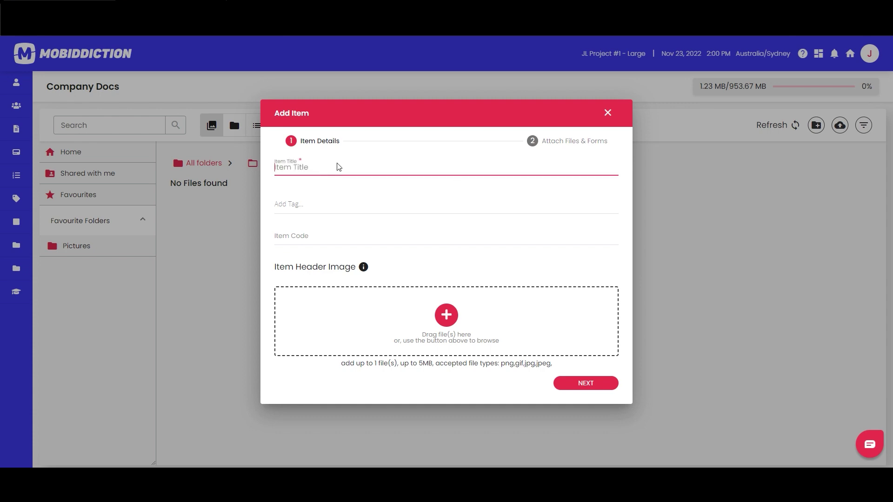
text(From)
key(BackSpace)
key(BackSpace)
key(BackSpace)
key(BackSpace)
key(BackSpace)
text(Form 1)
click(348, 204)
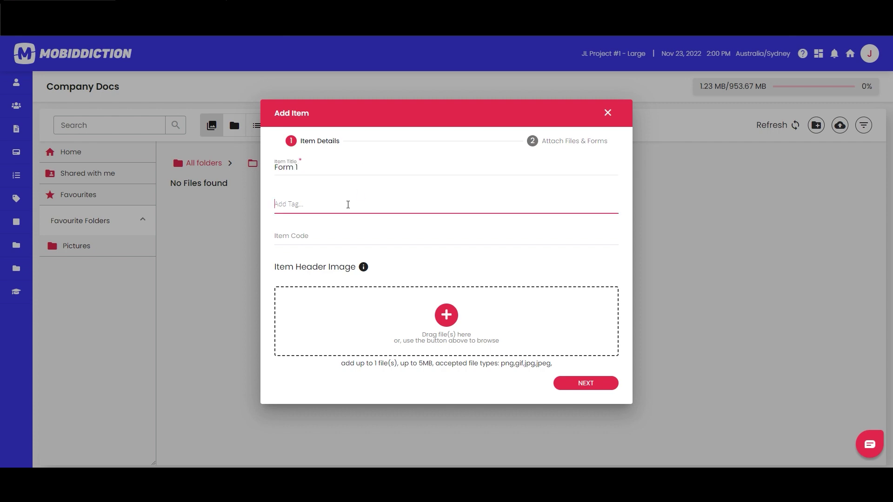
click(326, 243)
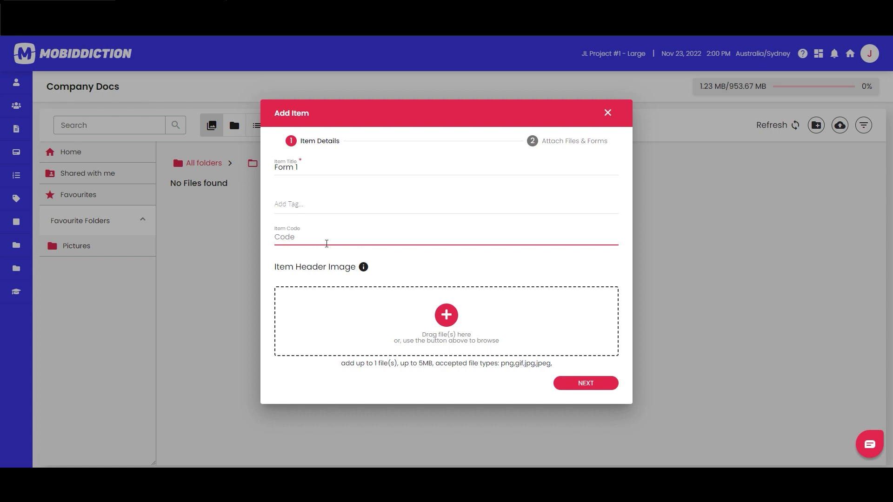
text(V1.2)
click(280, 238)
key(BackSpace)
text(v1.2)
click(588, 385)
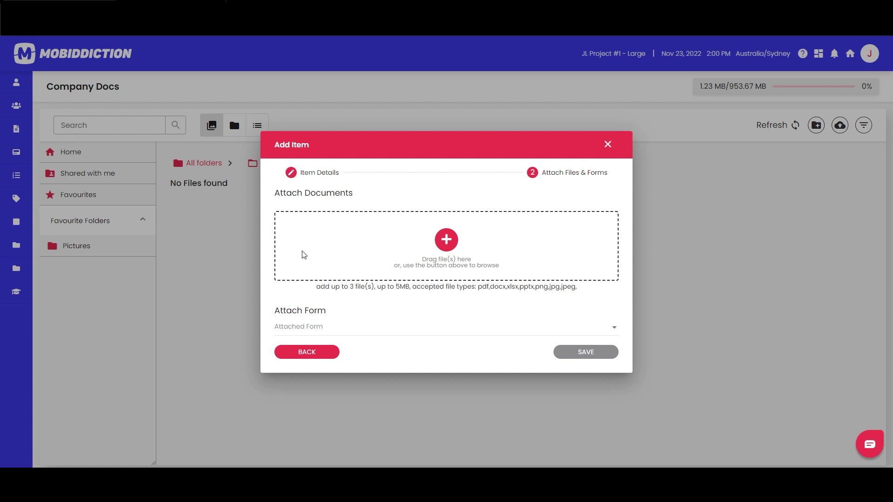
Attach the WIP form plus a Word and an Excel document to Form 1 and save it.
click(319, 328)
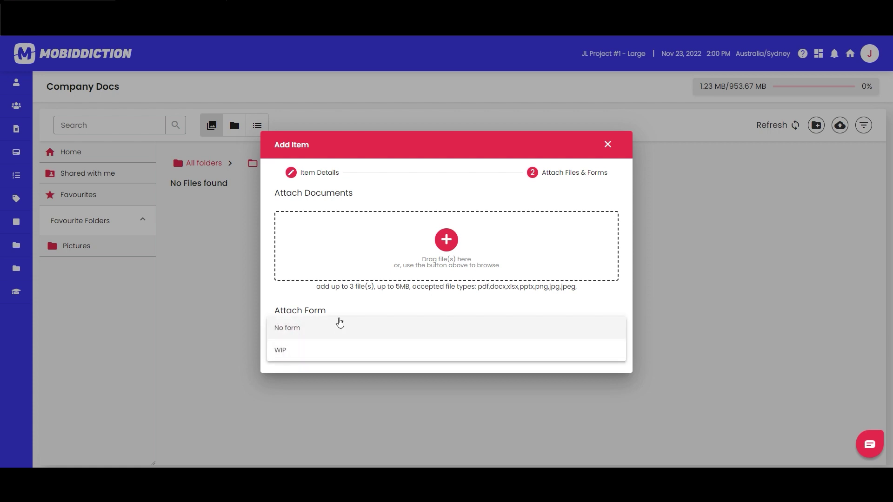
click(309, 349)
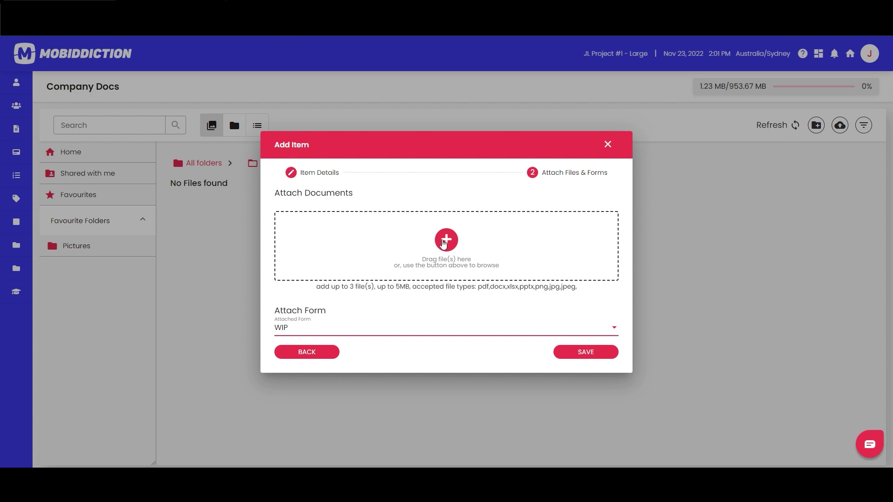
click(750, 301)
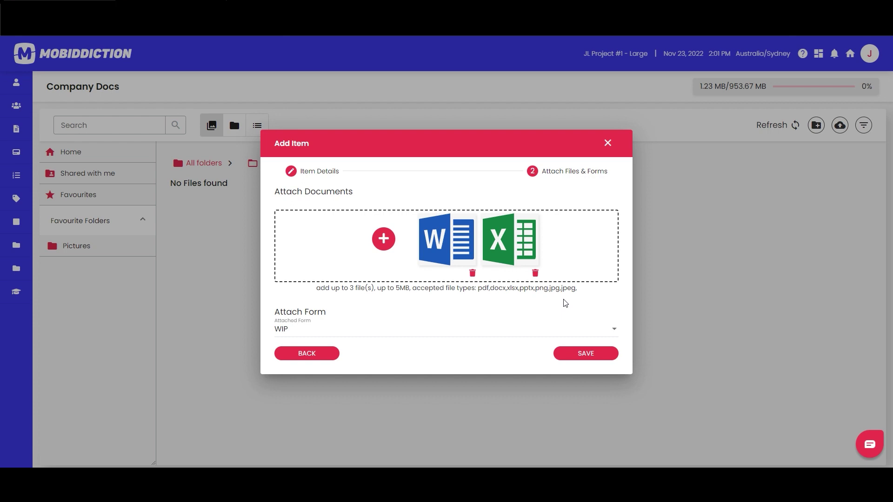
click(581, 359)
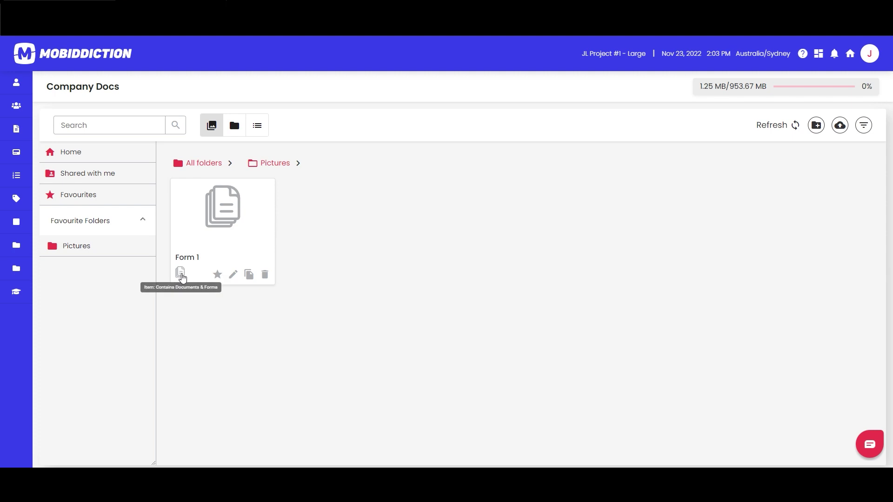
Open Form 1's details showing code v1.2 and its downloads, and preview the WIP online form.
click(205, 197)
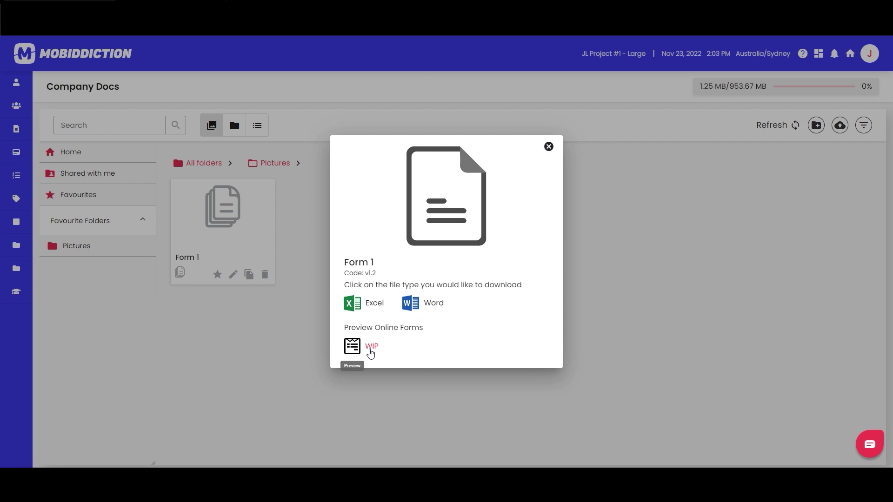
click(226, 343)
mouse_move(56, 188)
Close the Form 1 details to return to the Company Docs home view.
drag(377, 274, 350, 279)
click(384, 278)
click(694, 287)
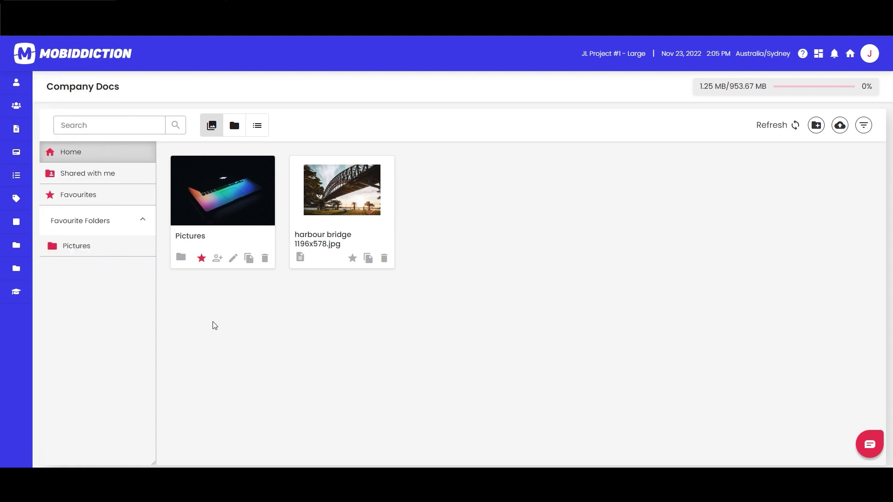
Start a new task assigned to the second user and named 'Complete this document'.
click(16, 175)
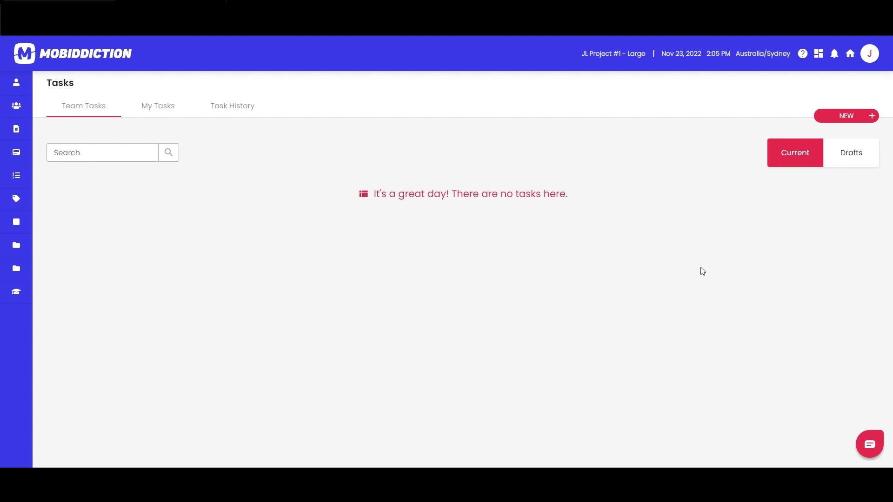
click(846, 116)
click(418, 167)
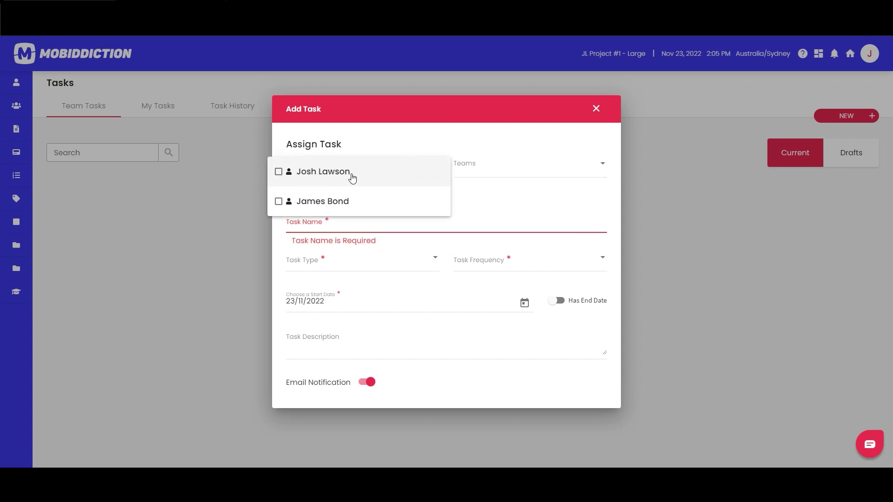
click(337, 205)
click(372, 130)
click(335, 220)
text(Comp)
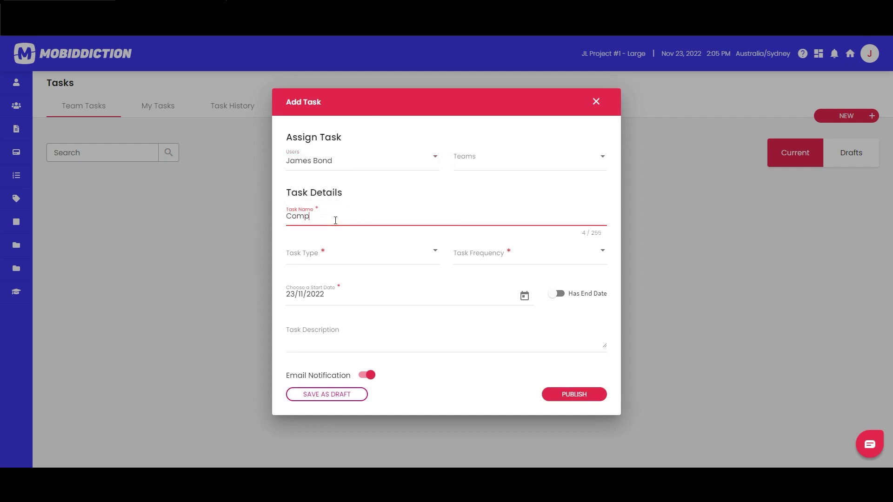
text(lete this document)
Make it a Document task, Complete On 24/11/2022, with description 'Complete this doc'.
click(403, 252)
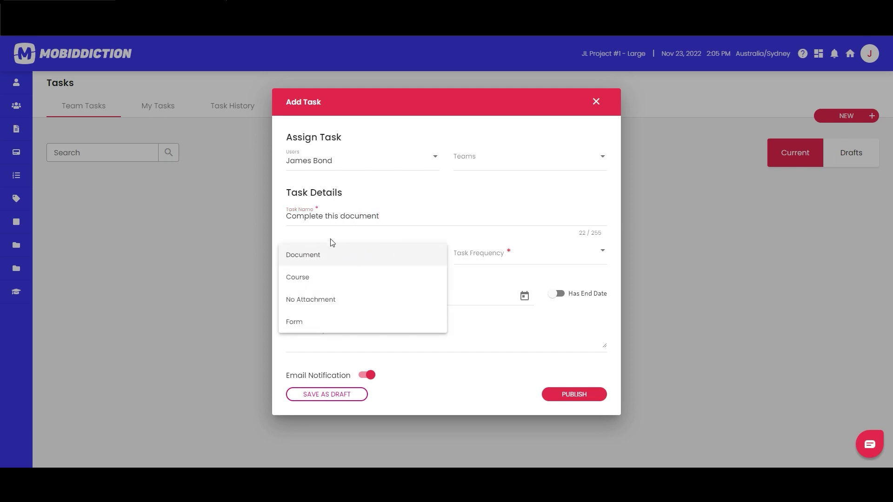
click(309, 255)
click(534, 230)
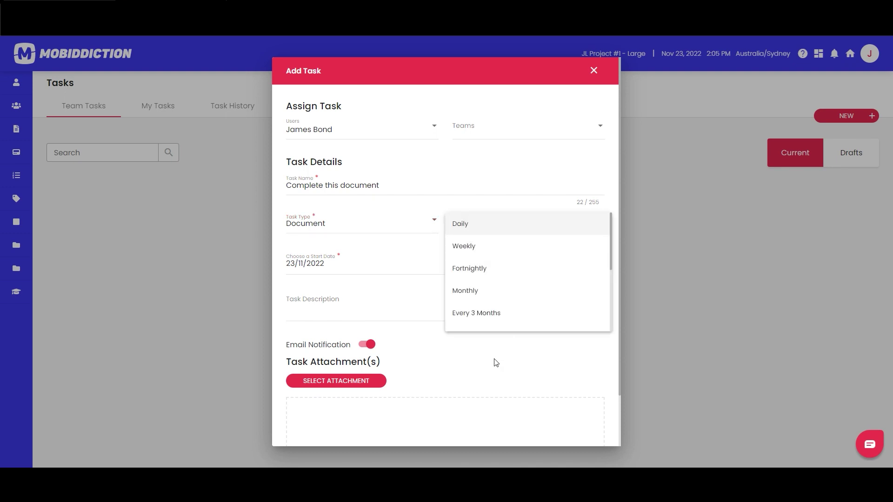
scroll(526, 289, down, 3)
click(495, 298)
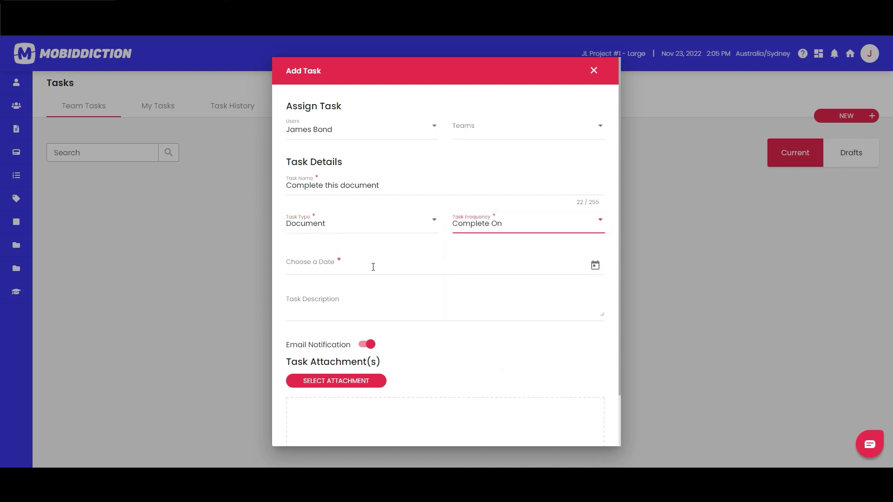
click(606, 265)
click(372, 407)
click(365, 312)
text(Complete this doc)
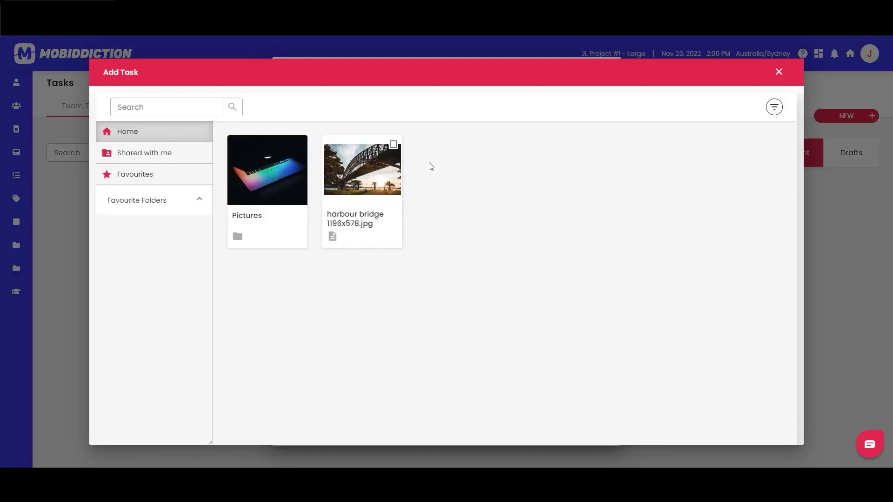
Attach harbour bridge 1196x578.jpg to the task and publish it.
click(393, 145)
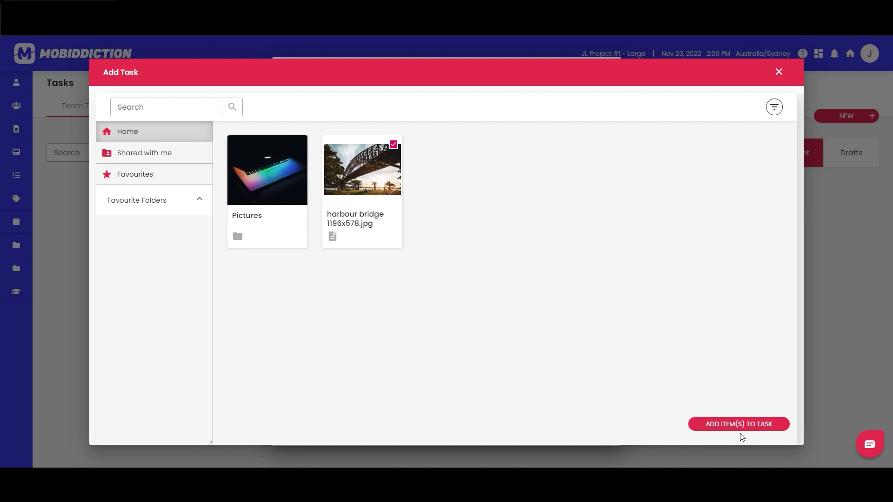
click(740, 425)
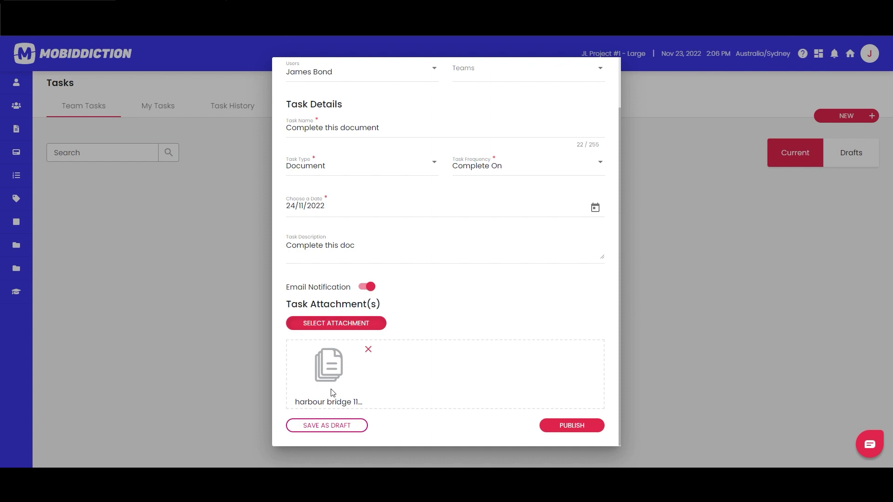
click(577, 425)
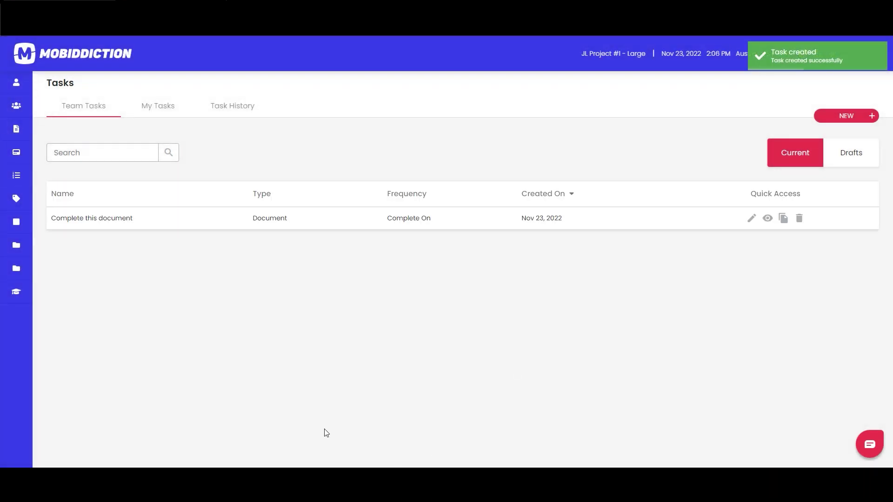
Reopen 'Complete this document' to verify its details, then close the task editor.
click(751, 218)
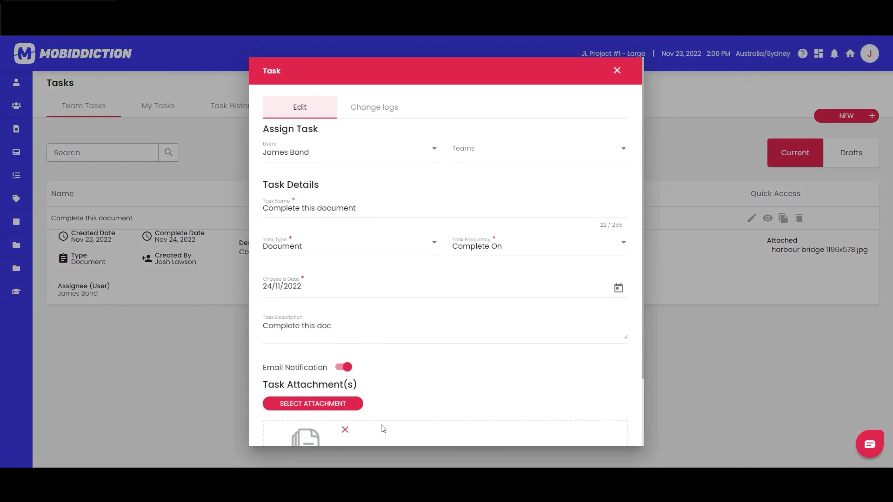
scroll(354, 419, down, 2)
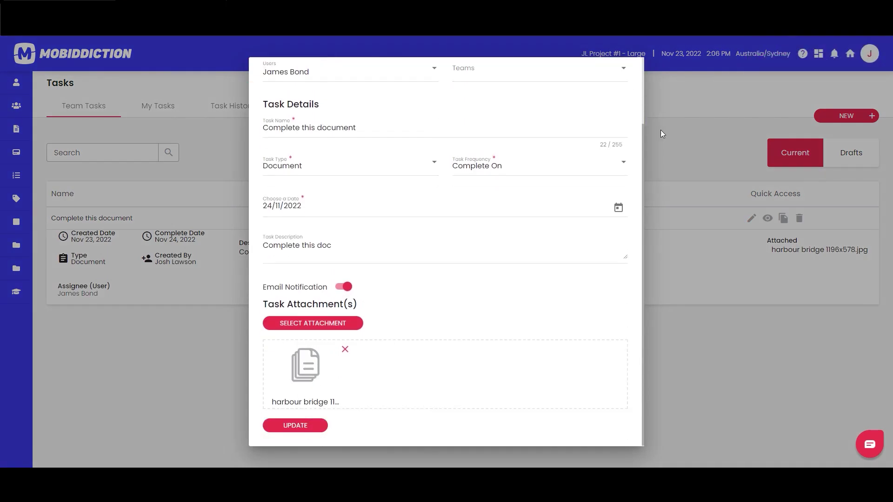
scroll(600, 200, up, 2)
click(616, 71)
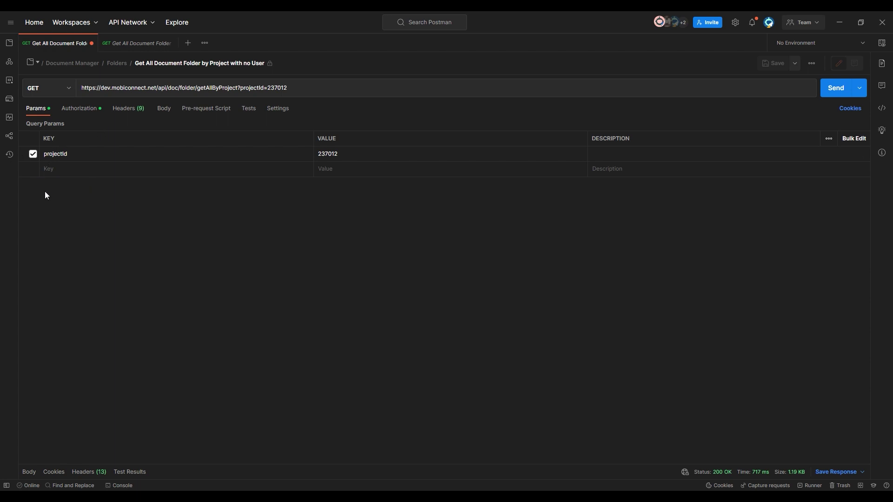
Review the bearer token and headers, then send the folder request for project 237012.
click(86, 109)
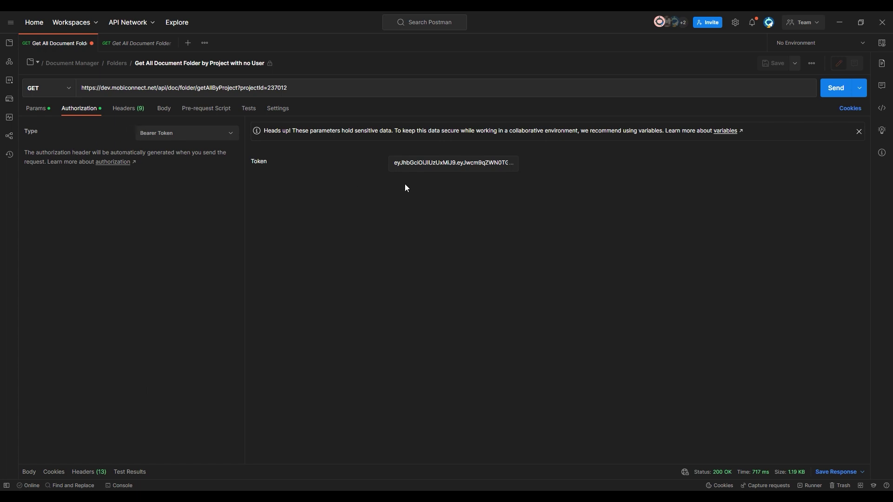
click(424, 159)
click(126, 108)
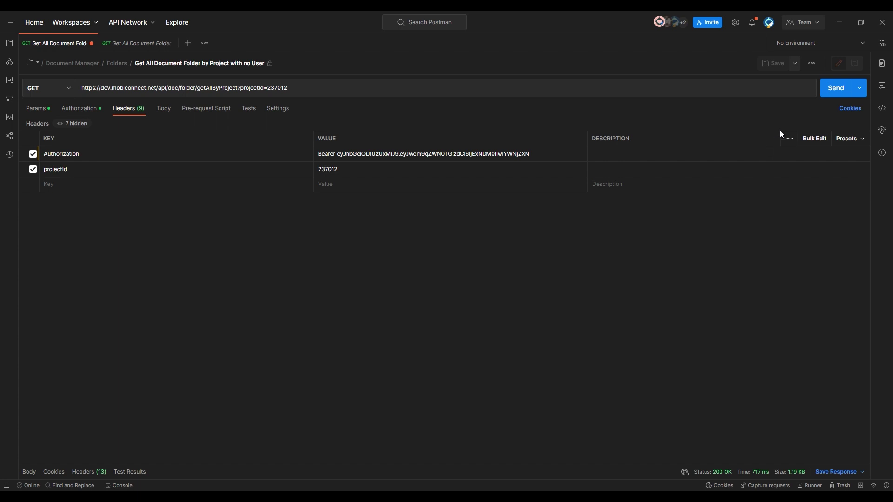
click(832, 90)
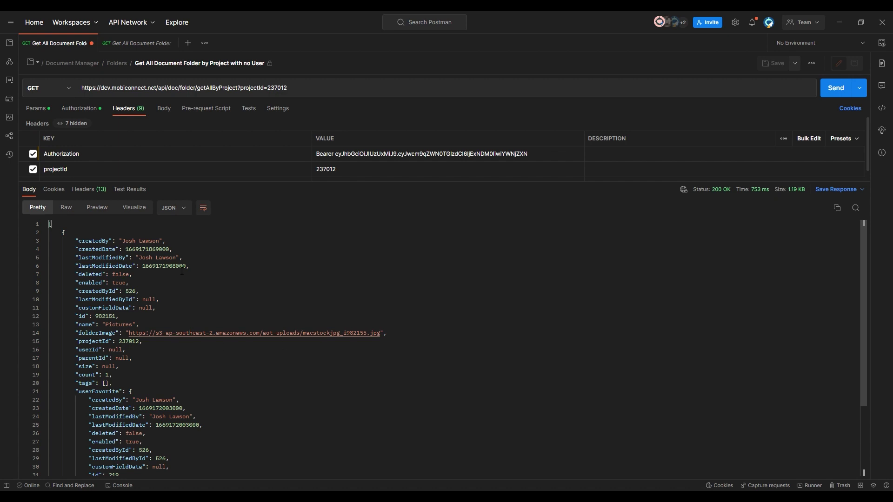
Pick out the Pictures folder id 982151 and bring up the Get All Document Item request.
scroll(158, 357, down, 2)
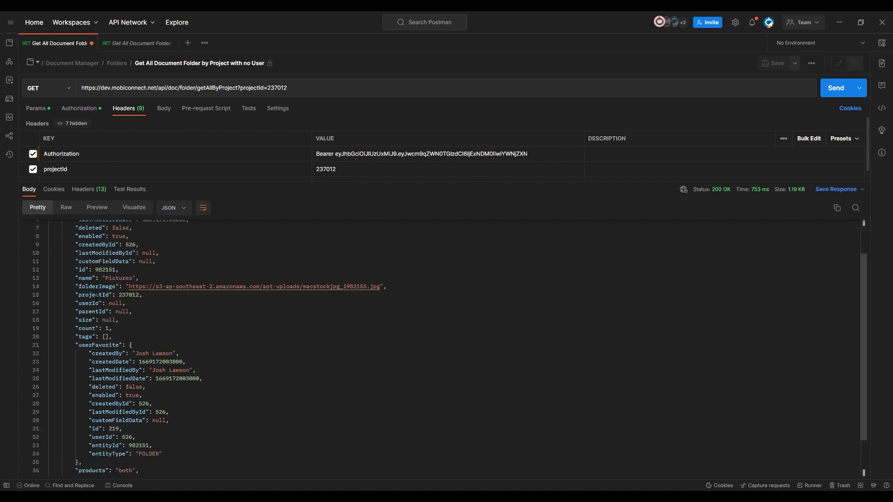
scroll(97, 294, up, 2)
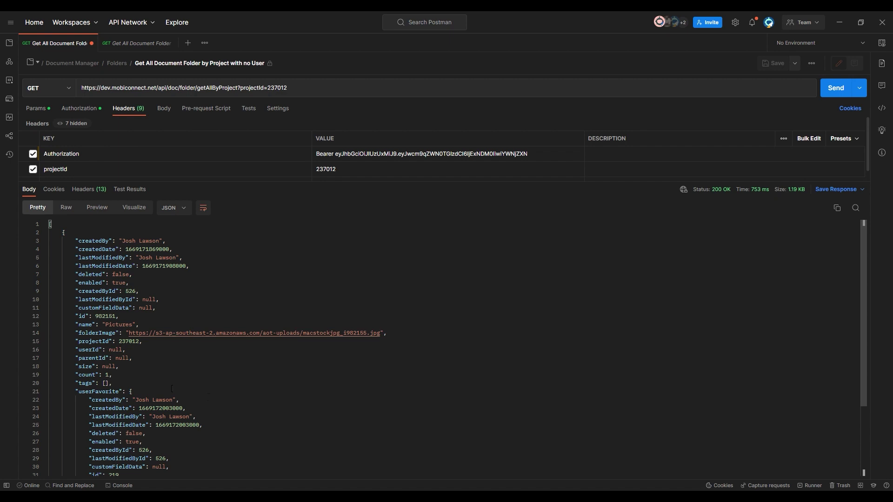
scroll(236, 367, down, 4)
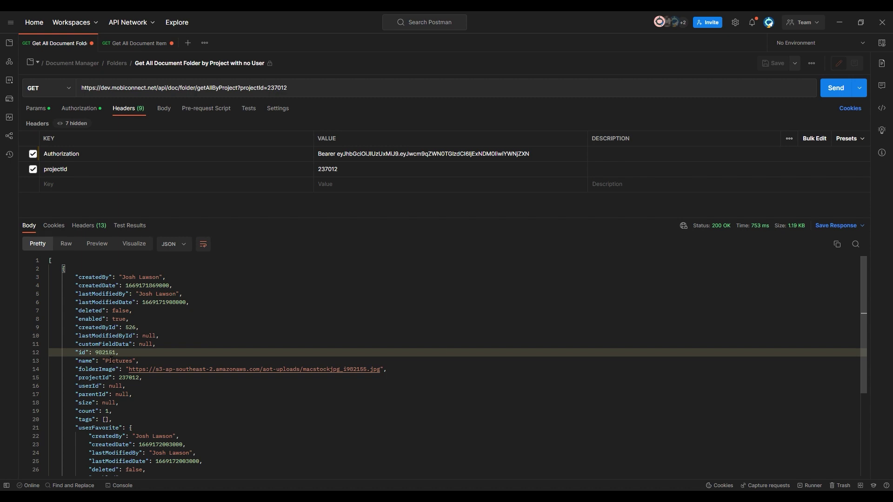
double_click(106, 352)
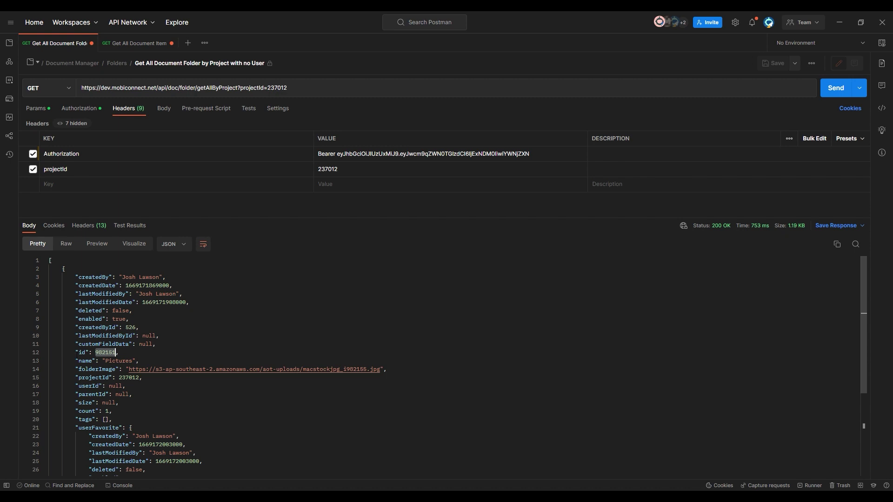
click(136, 43)
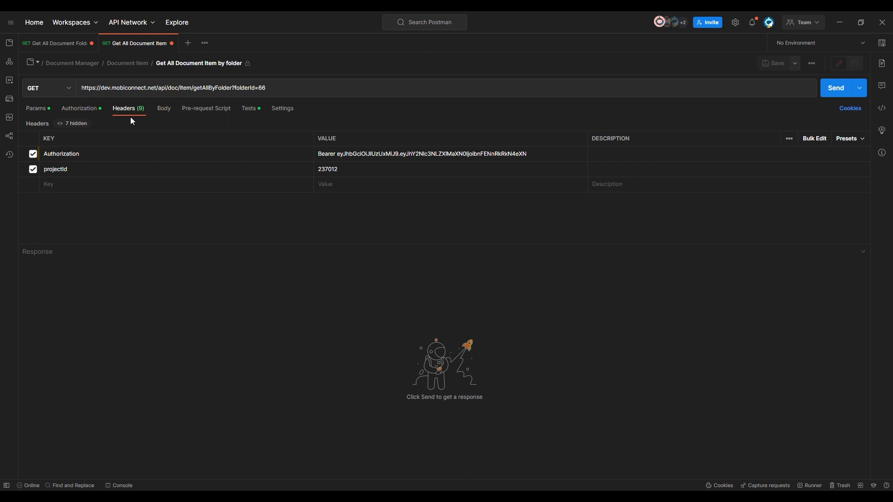
Change the item request's folderId parameter from 66 to 982151 and send it.
click(35, 107)
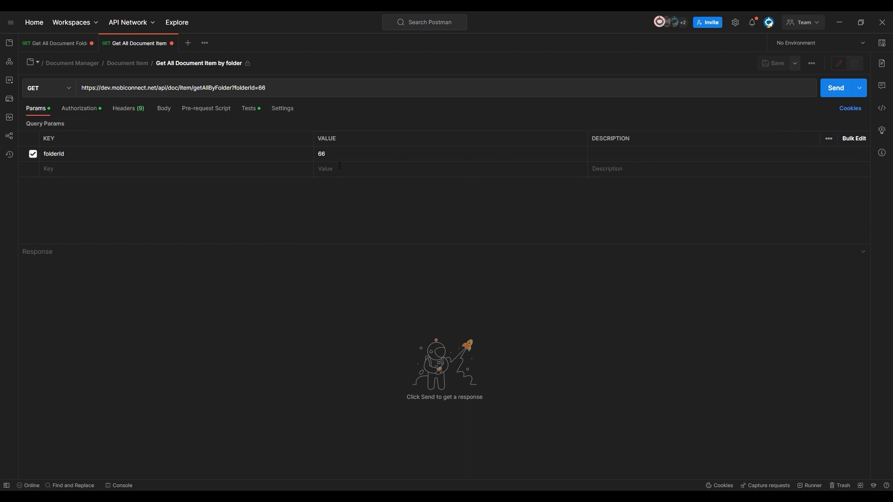
drag(340, 159, 325, 158)
text(982151)
click(837, 89)
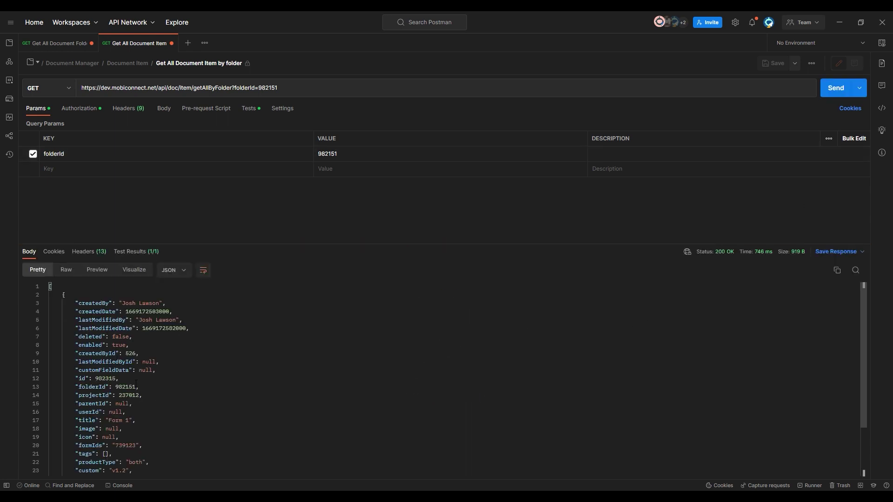
scroll(211, 370, down, 3)
scroll(247, 425, up, 3)
scroll(168, 349, down, 2)
Inspect the Form 1 item's title, id, folderId, userId and custom value v1.2.
drag(106, 374, 149, 375)
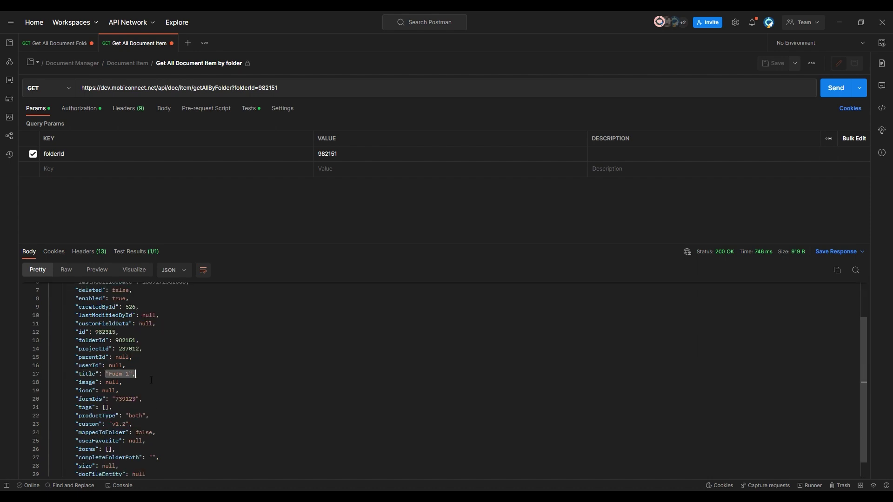
scroll(198, 448, up, 1)
drag(92, 360, 119, 360)
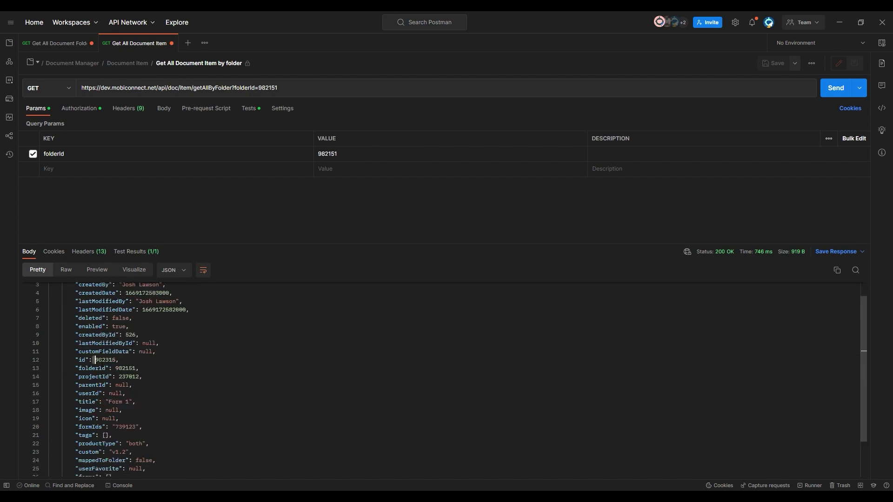
click(138, 369)
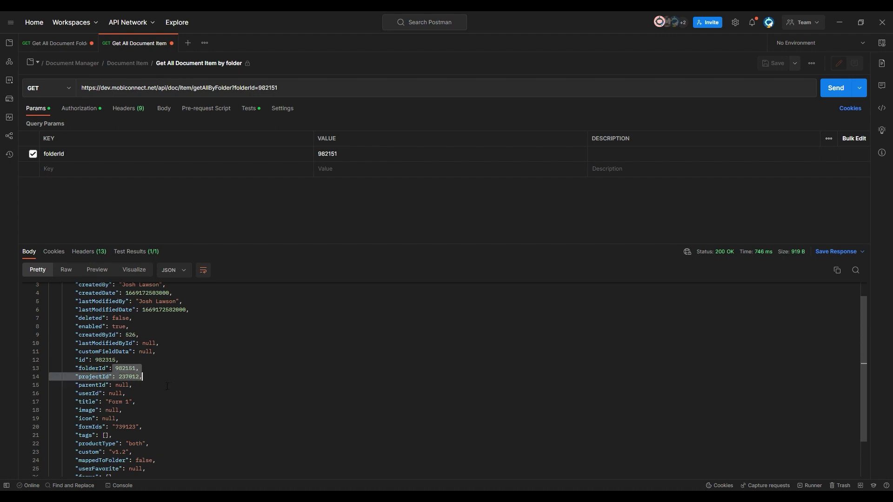
scroll(165, 405, down, 1)
click(139, 370)
scroll(183, 412, down, 1)
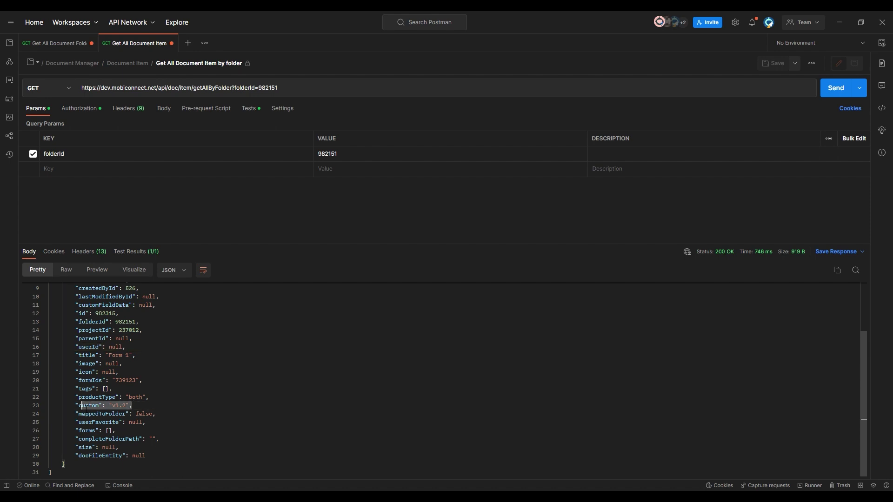
drag(132, 405, 106, 405)
key(Down)
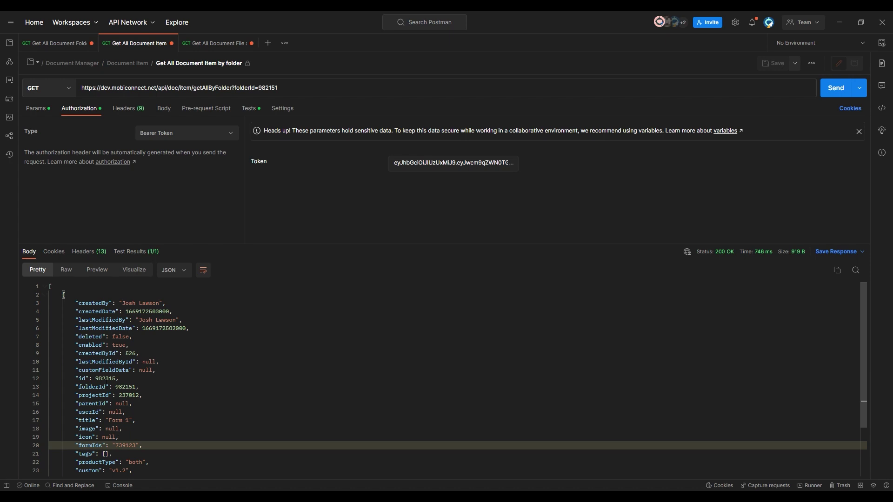
Send the document-file request with itemId 982315 and review the returned Gems.xlsx record.
double_click(106, 379)
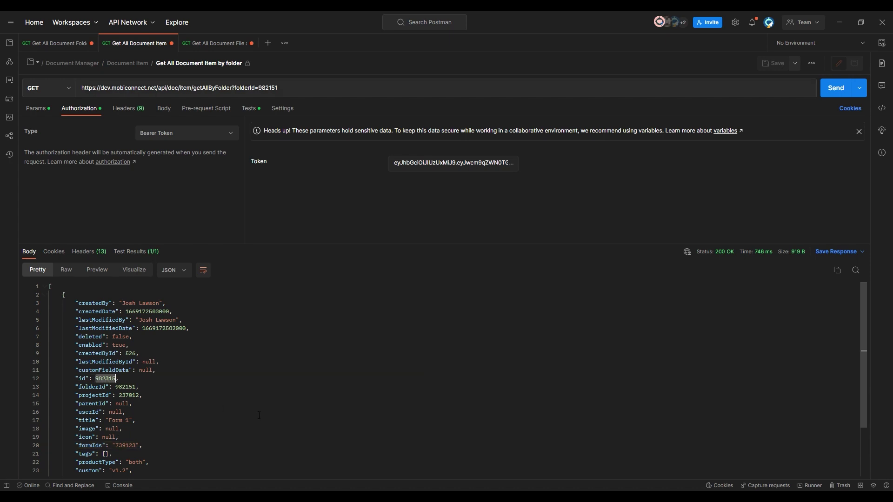
click(211, 43)
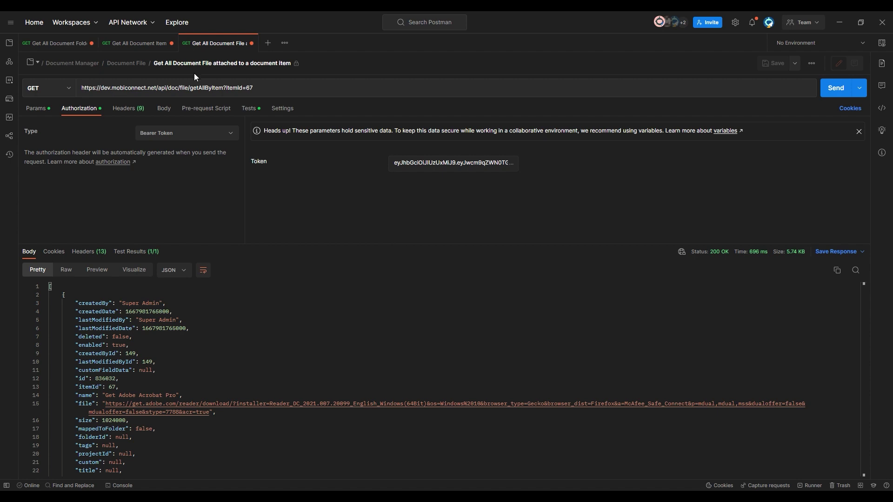
double_click(248, 88)
text(982315)
click(835, 95)
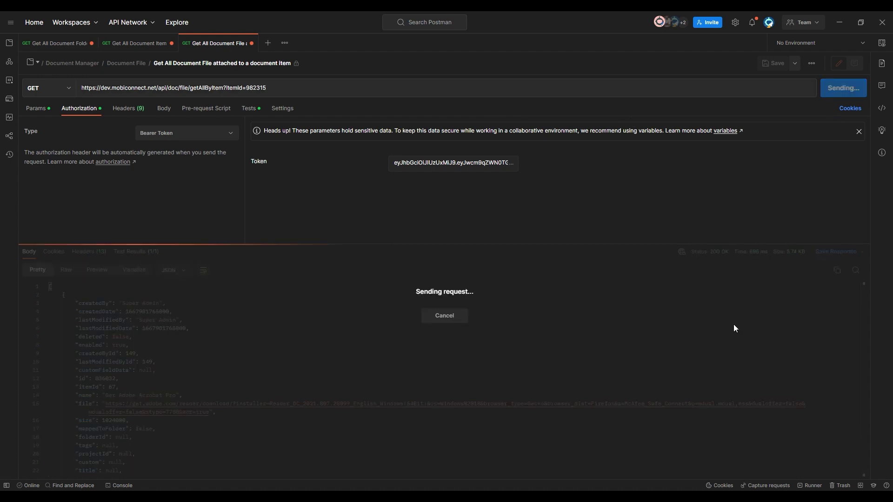
scroll(215, 346, down, 2)
scroll(217, 377, up, 2)
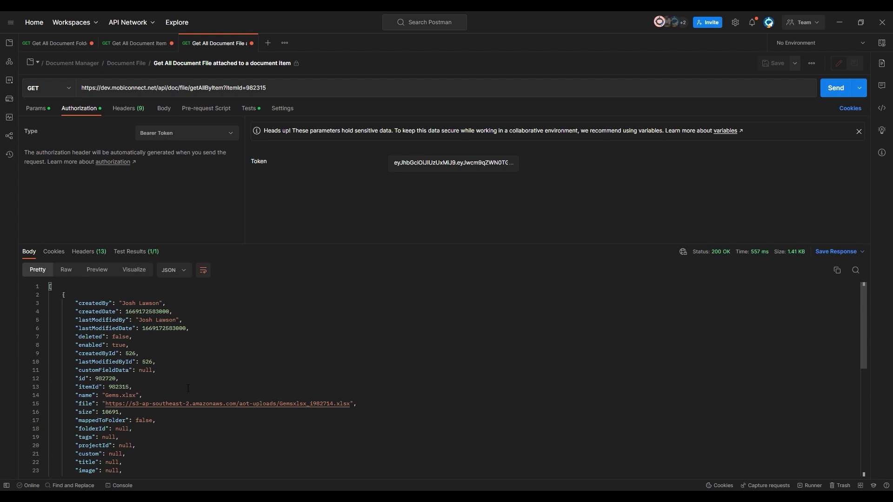
scroll(188, 388, down, 5)
scroll(188, 388, up, 5)
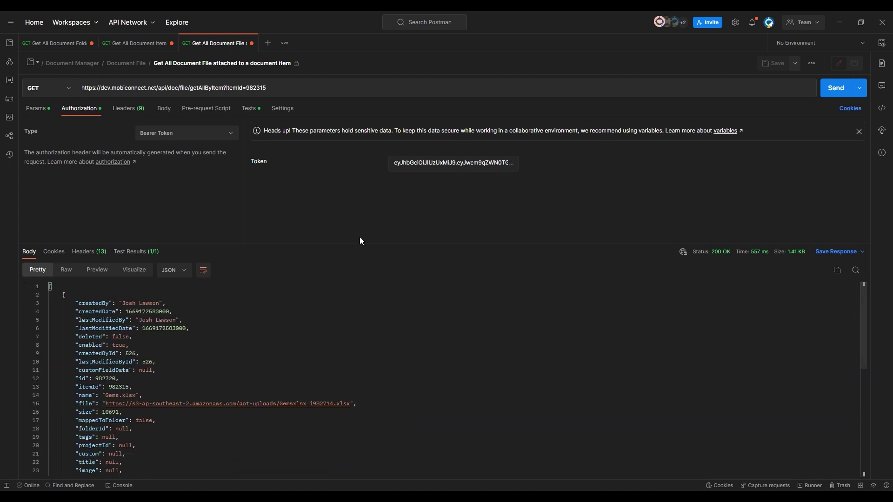